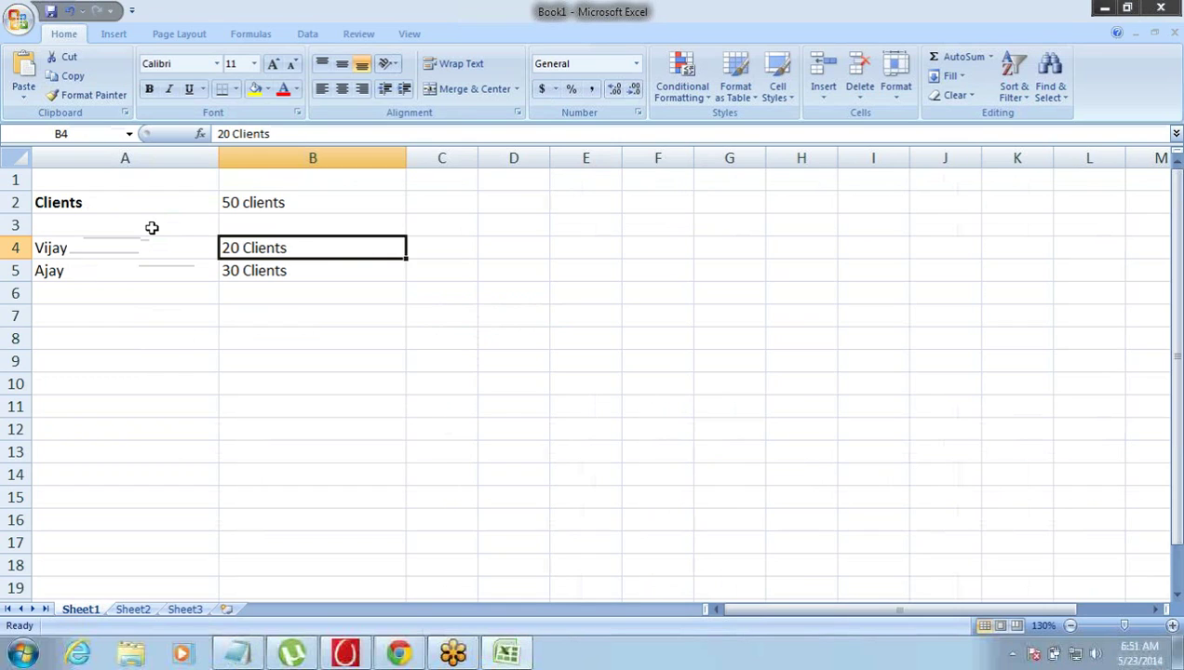
# Highlight the client names, their client counts, and the Clients heading with its 50 total
pyautogui.moveTo(108, 269); pyautogui.dragTo(250, 272)
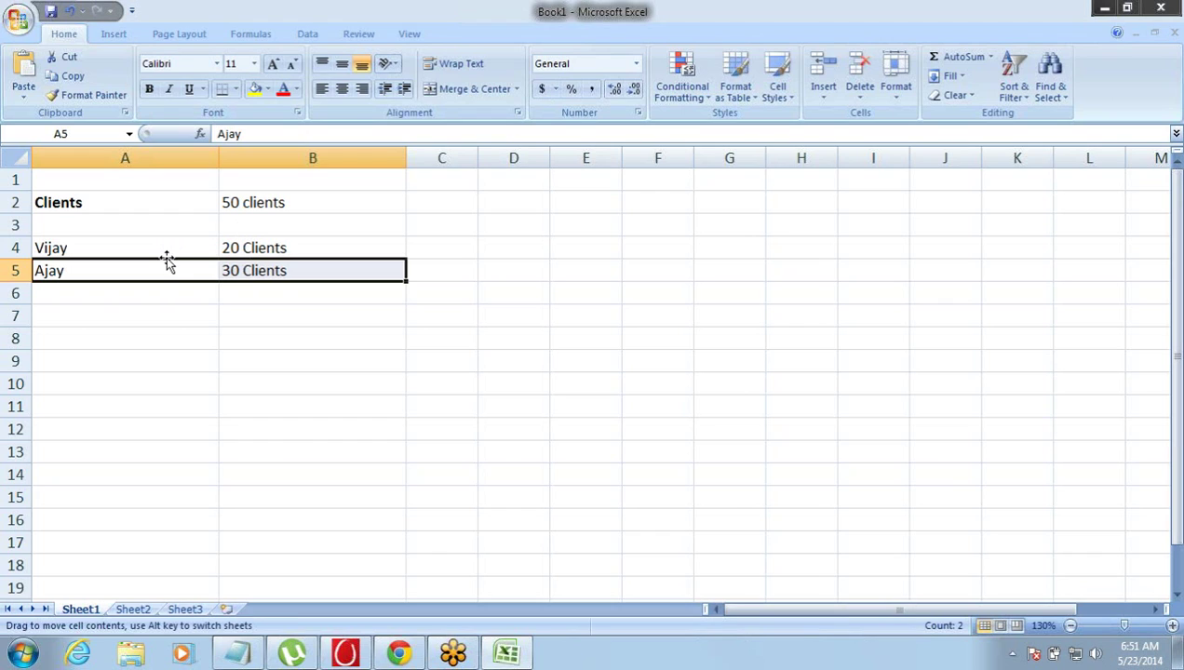
pyautogui.moveTo(168, 249); pyautogui.dragTo(168, 266)
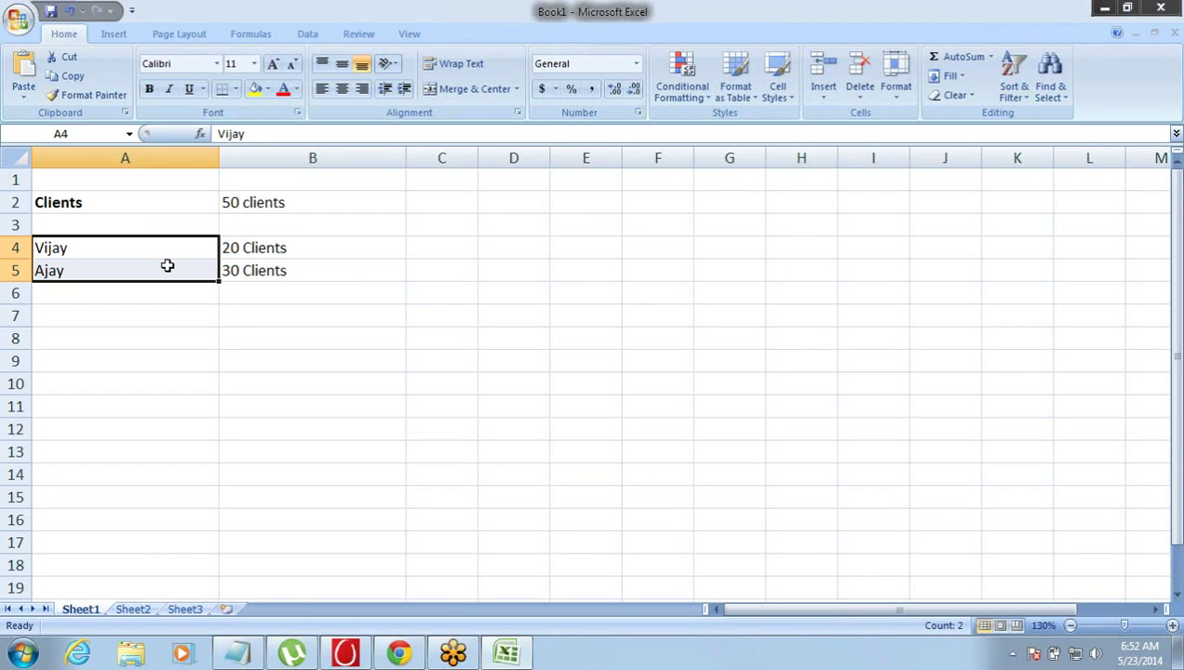
pyautogui.click(167, 267)
pyautogui.hotkey('shift', 'Right')
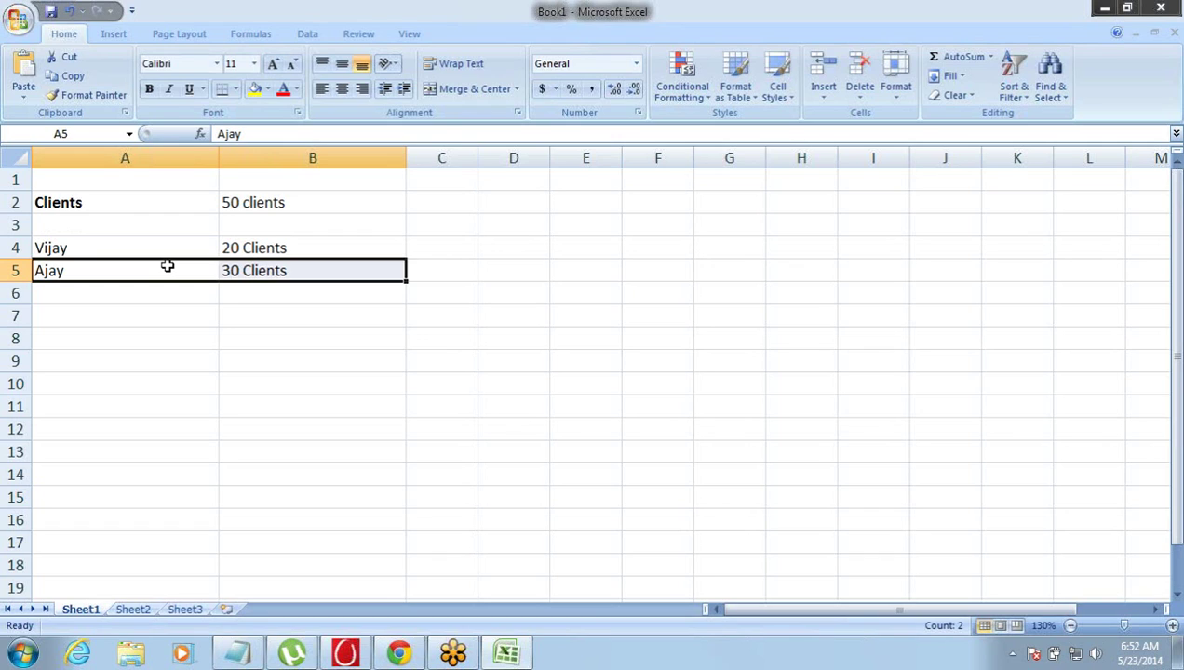
pyautogui.click(138, 206)
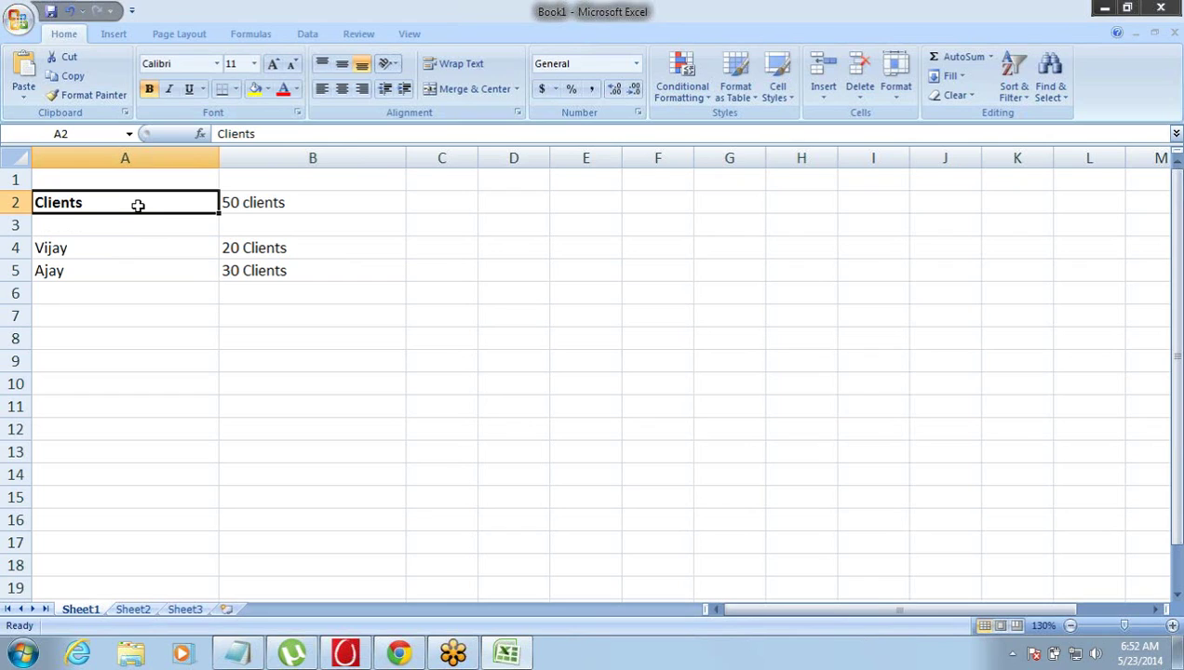
pyautogui.click(259, 201)
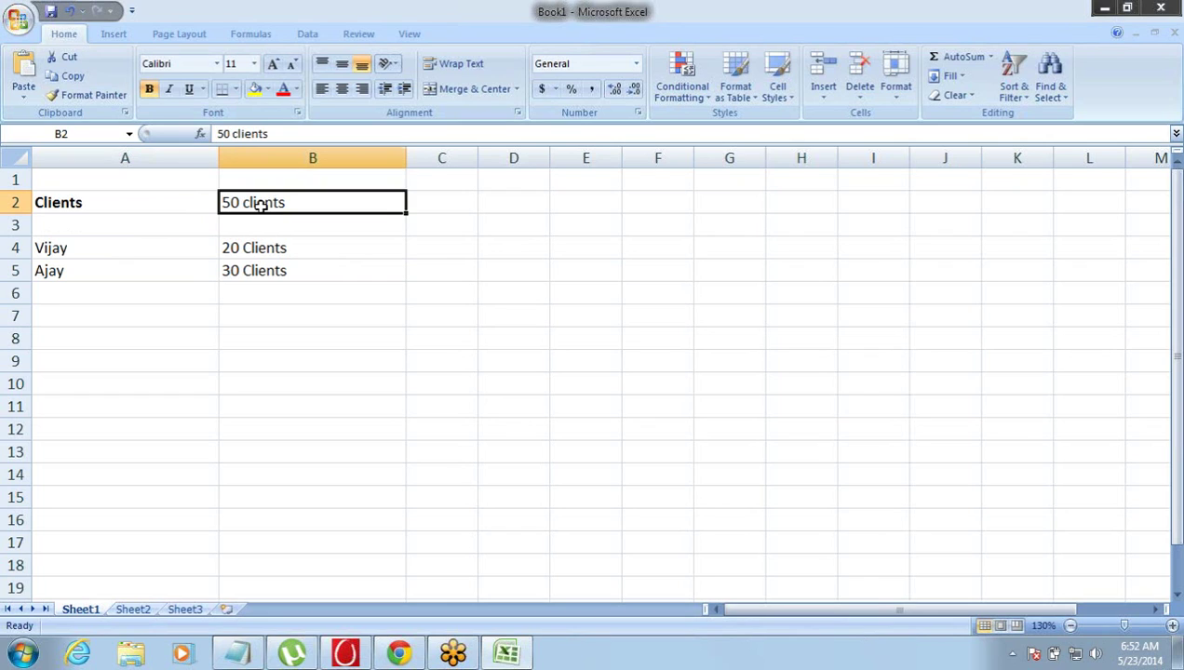
pyautogui.click(126, 203)
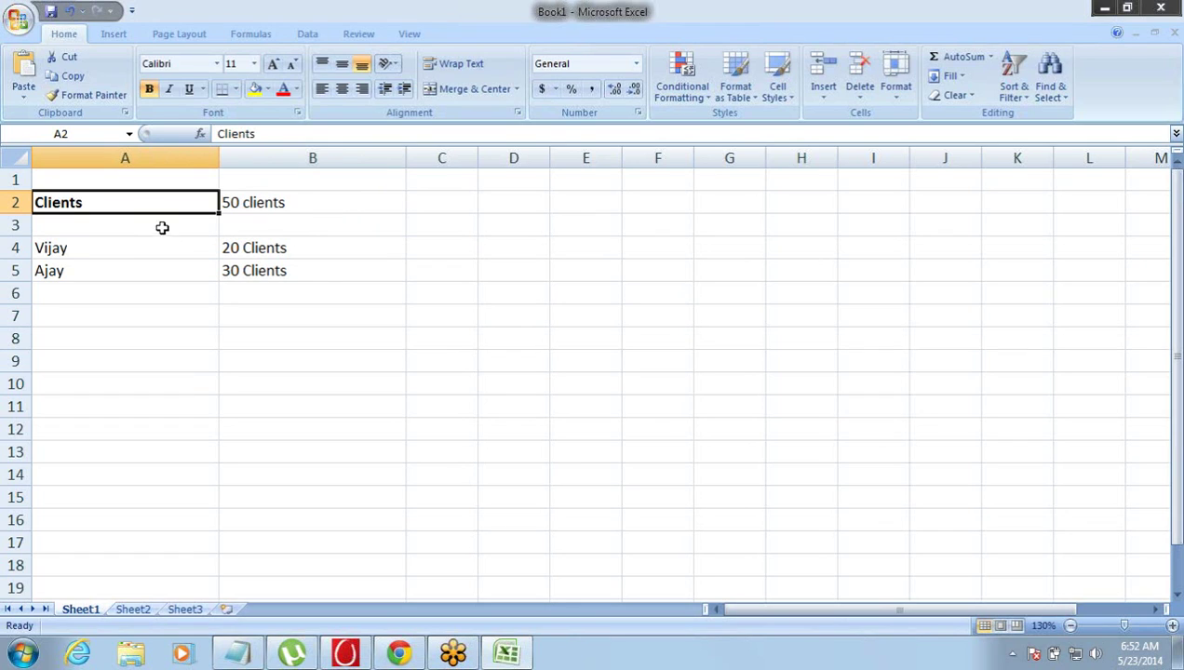
# Highlight the 20-client and 30-client rows and the 50 Clients total line
pyautogui.moveTo(129, 250); pyautogui.dragTo(276, 240)
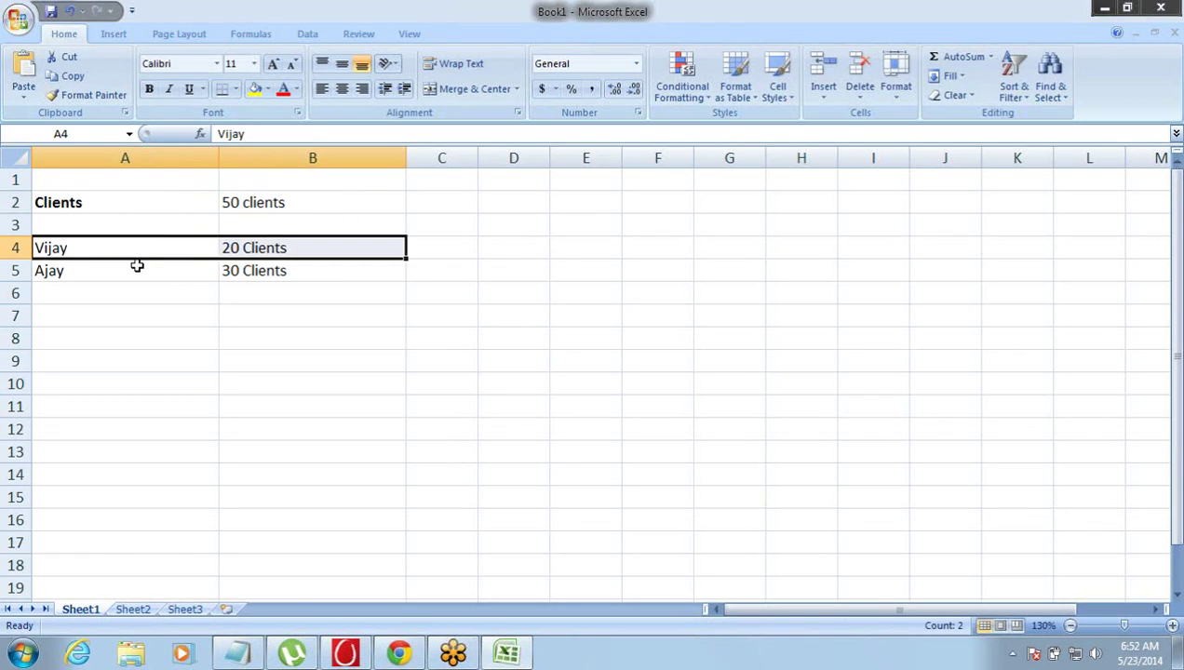
pyautogui.moveTo(120, 270); pyautogui.dragTo(256, 267)
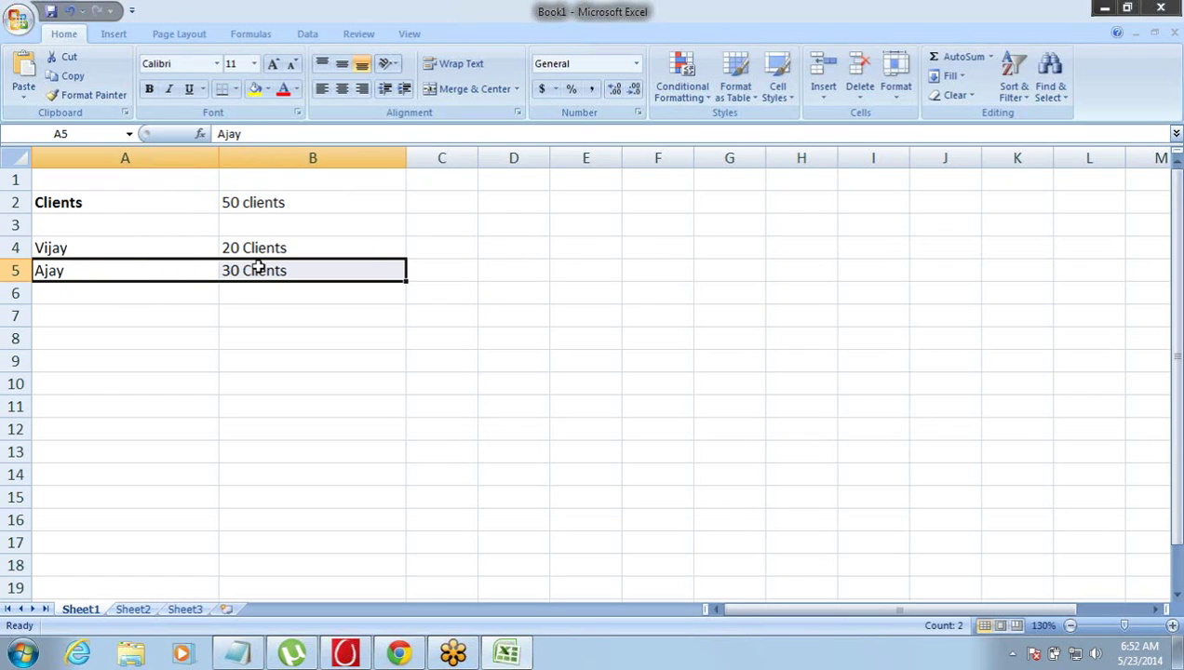
pyautogui.moveTo(156, 203); pyautogui.dragTo(273, 201)
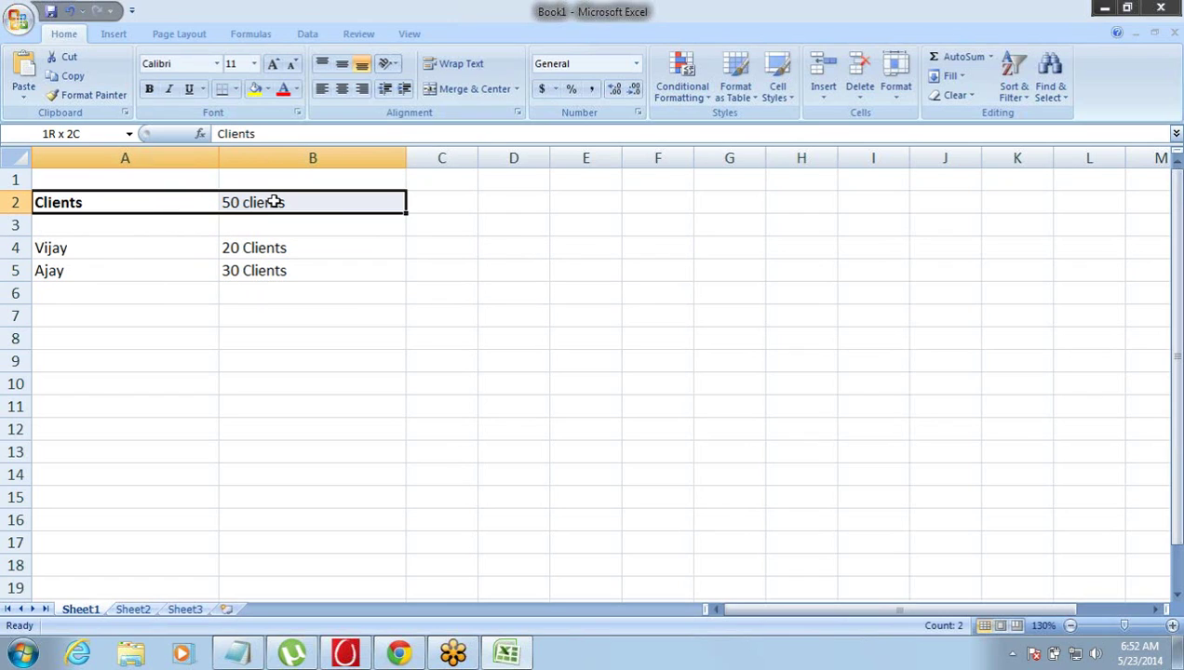
pyautogui.doubleClick(275, 201)
pyautogui.moveTo(272, 201)
pyautogui.mouseDown()
pyautogui.moveTo(176, 195)
pyautogui.moveTo(272, 195)
pyautogui.mouseUp()
pyautogui.click(172, 251)
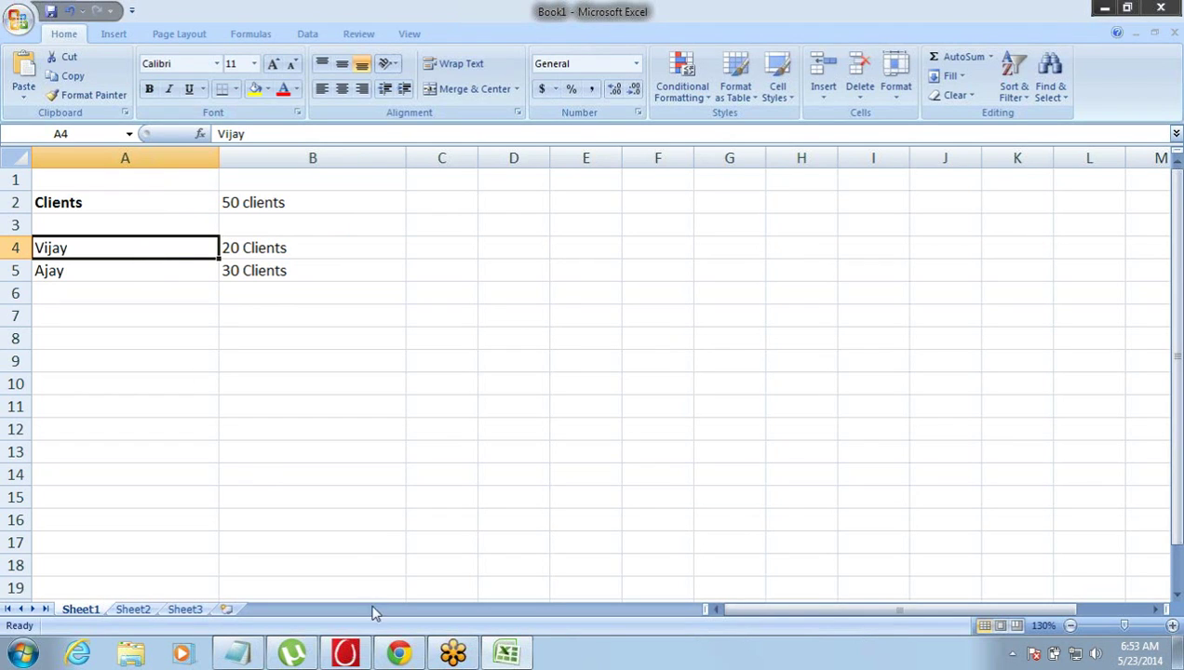
# In Notepad, add 'Private / Public' on a new line below 'Sharing Settings:'
pyautogui.moveTo(382, 651)
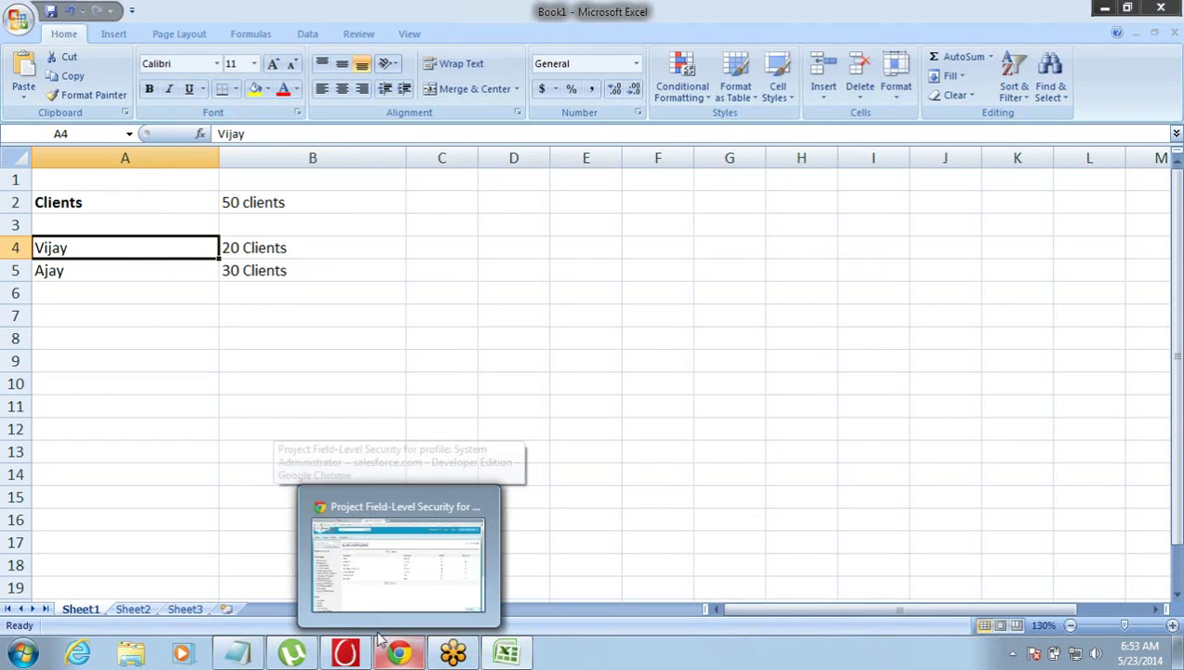
pyautogui.click(386, 570)
pyautogui.click(239, 653)
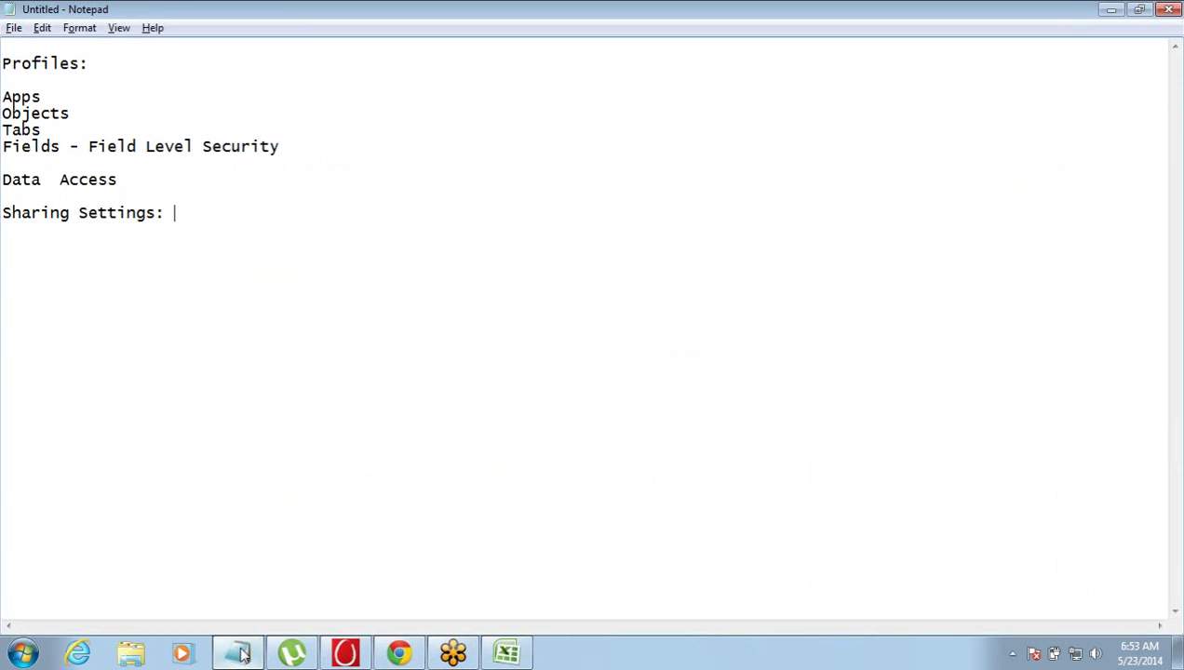
pyautogui.press('Return')
pyautogui.press('Return')
pyautogui.write('Private / ')
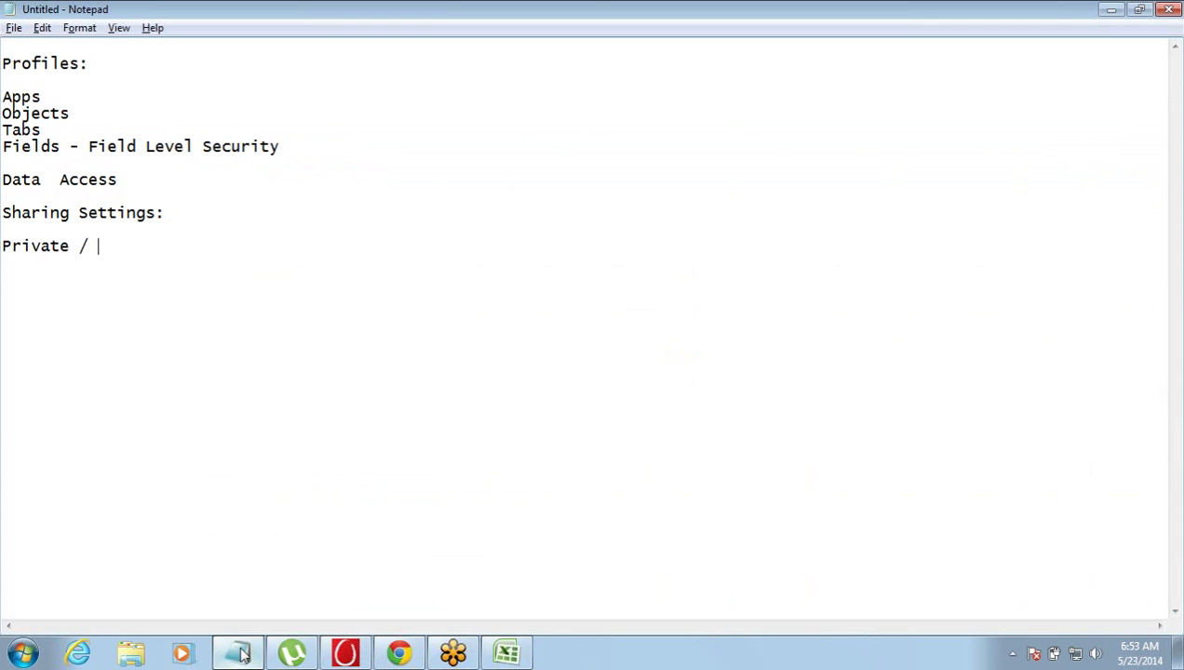
pyautogui.write('Public')
# Highlight the words Private and Public in turn for emphasis
pyautogui.hotkey('ctrl', 'Left')
pyautogui.hotkey('ctrl', 'Left')
pyautogui.hotkey('ctrl', 'Left')
pyautogui.hotkey('ctrl', 'shift', 'Right')
pyautogui.hotkey('shift', 'Left')
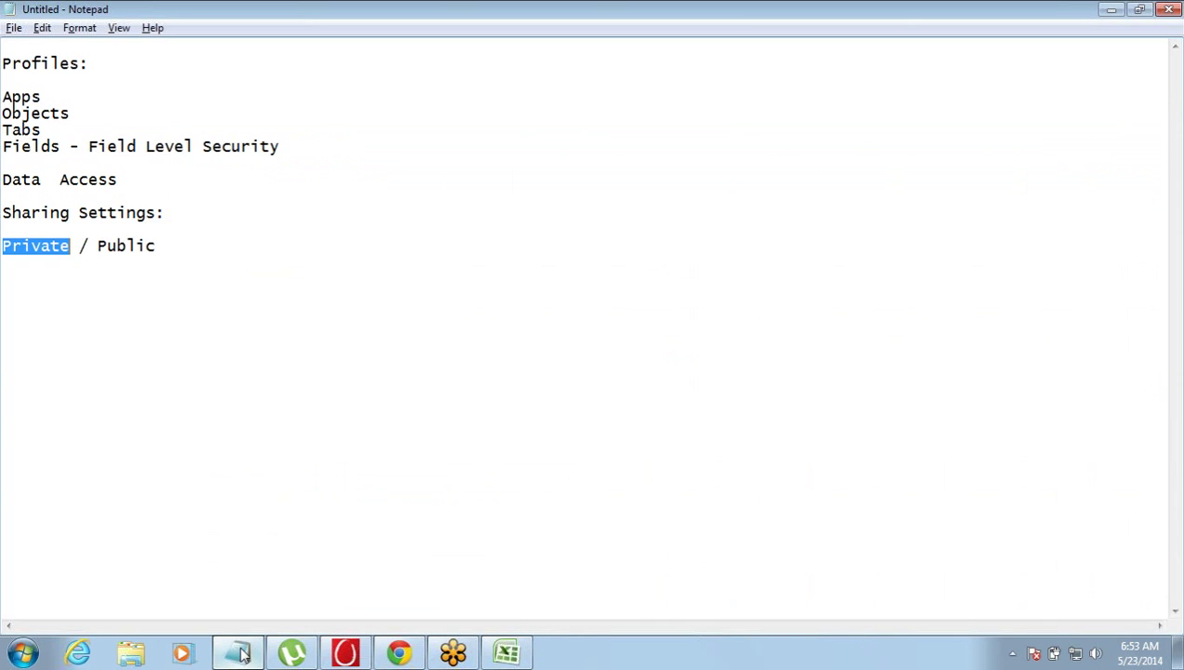
pyautogui.hotkey('ctrl', 'Right')
pyautogui.hotkey('ctrl', 'Right')
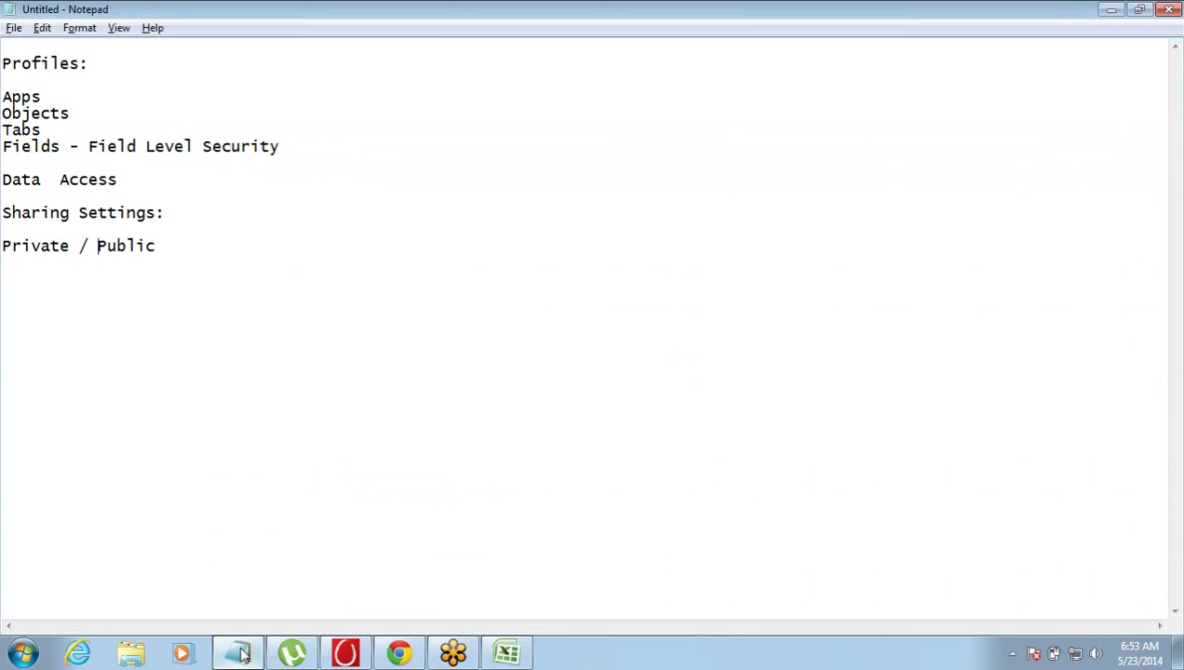
pyautogui.hotkey('ctrl', 'shift', 'Right')
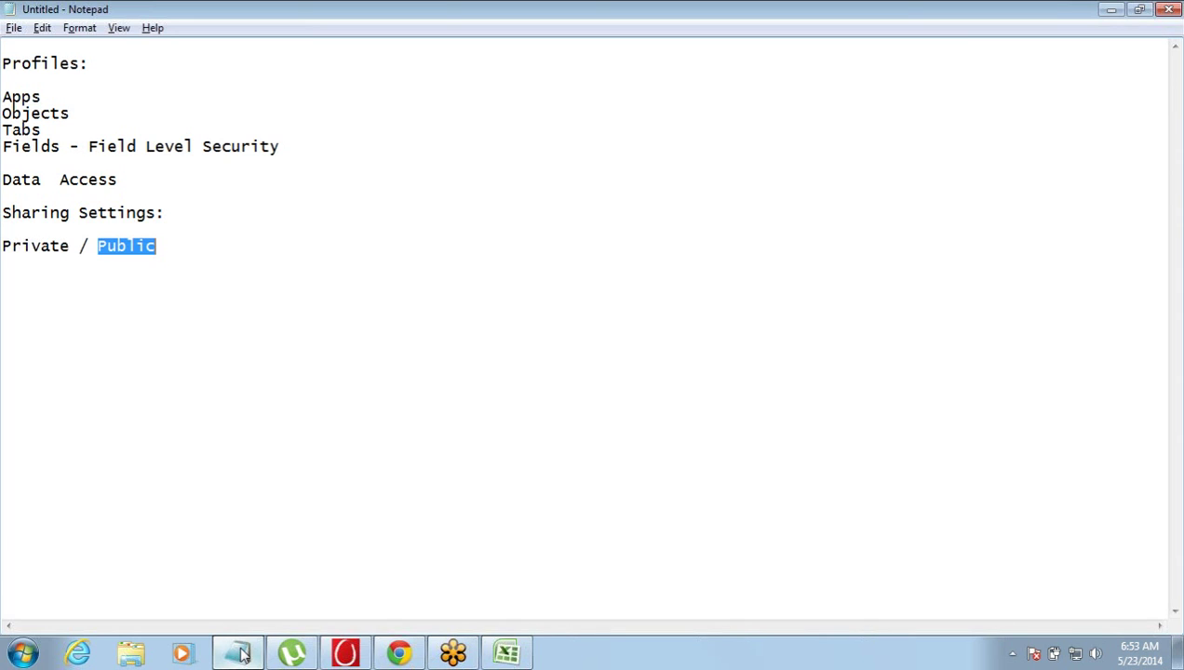
pyautogui.press('Right')
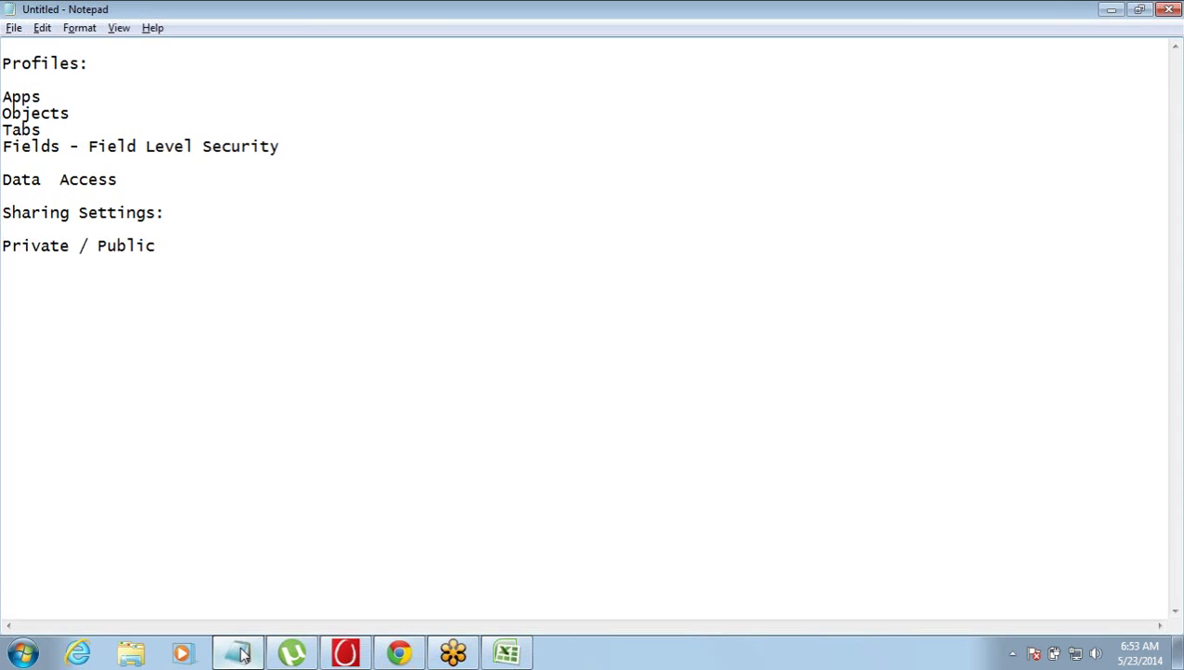
# Insert an 'OWD - Prganization Wide Default' line above, and indent 'Private / Public'
pyautogui.press('Up')
pyautogui.press('Return')
pyautogui.write('O')
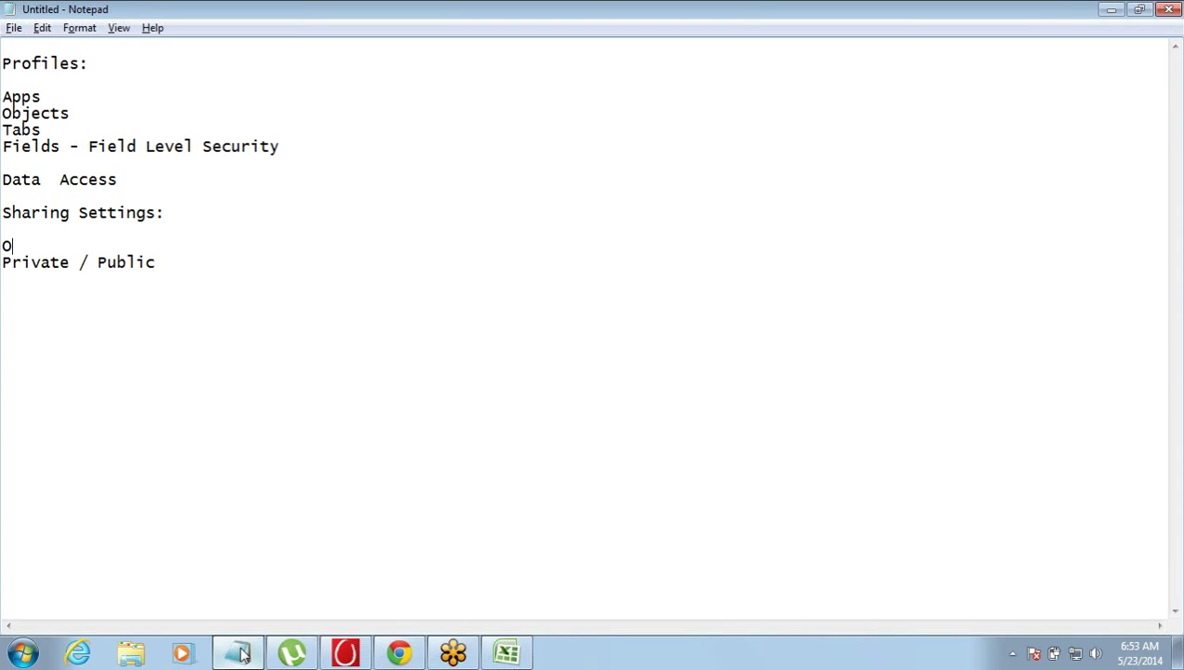
pyautogui.write('WD - Prgani')
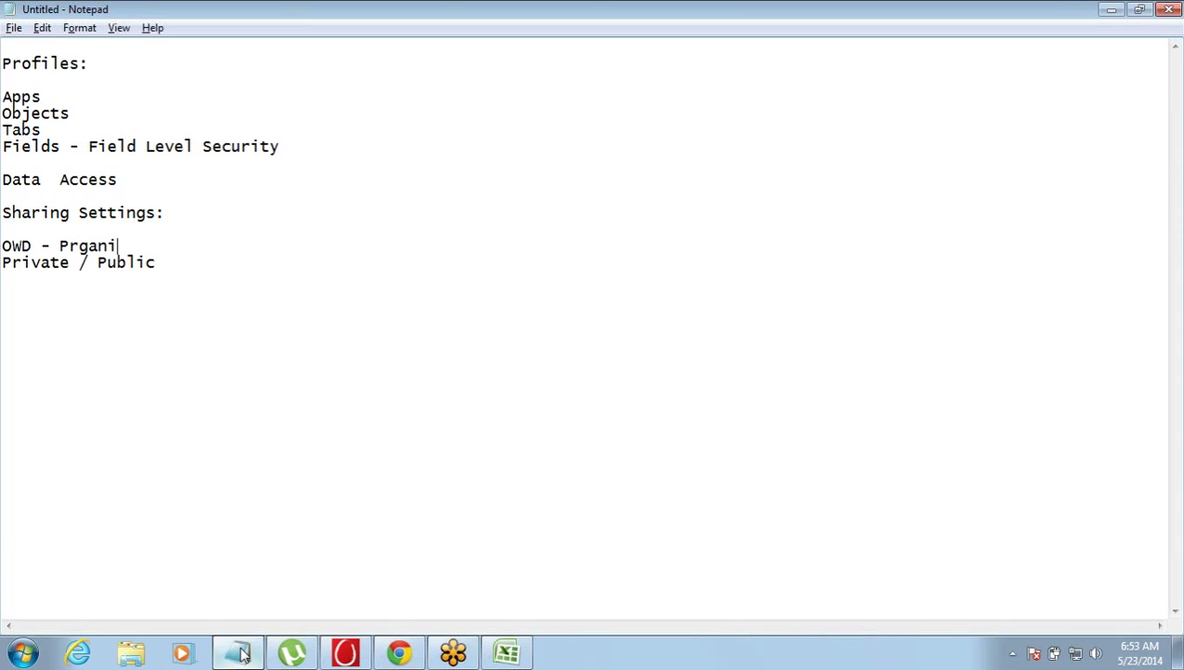
pyautogui.write('zation Wid')
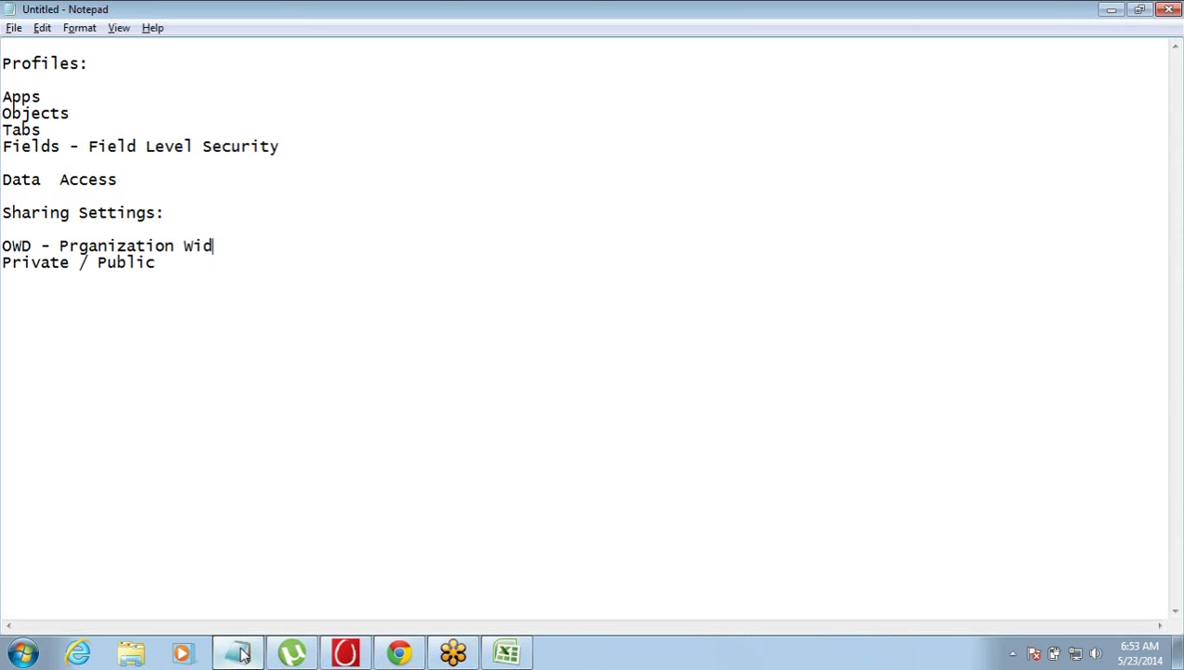
pyautogui.write('e Default')
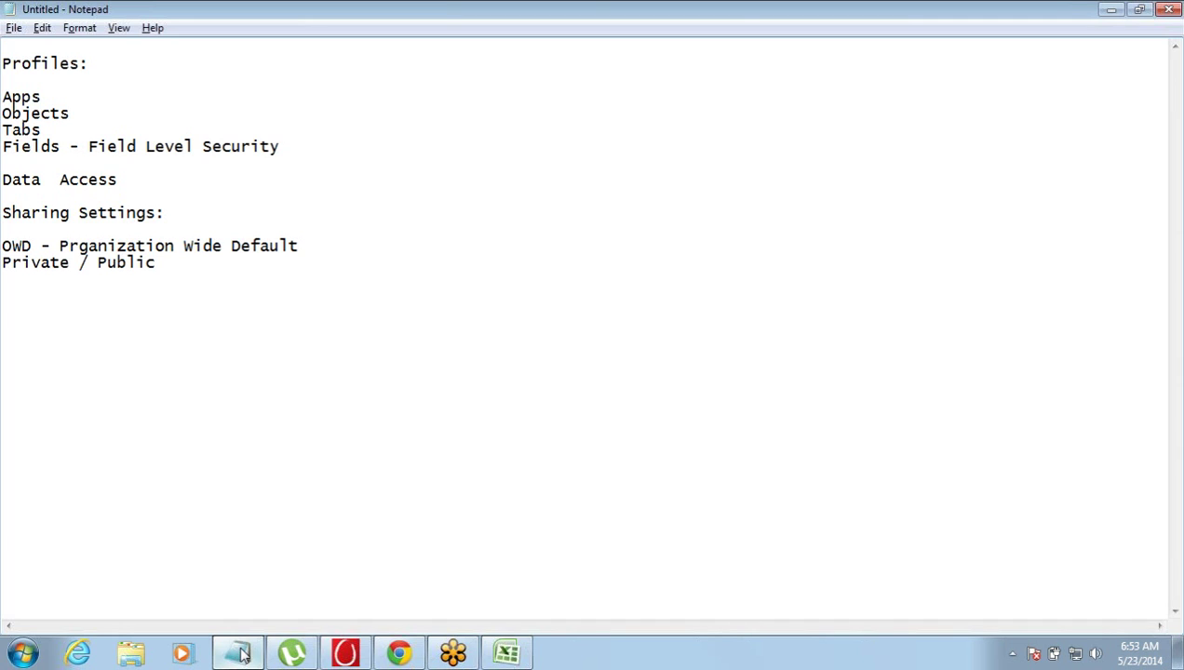
pyautogui.press('Tab')
# Fix the typo so the line reads 'OWD - Organization Wide Default'
pyautogui.press('Up')
pyautogui.hotkey('ctrl', 'Left')
pyautogui.hotkey('ctrl', 'Left')
pyautogui.hotkey('ctrl', 'Left')
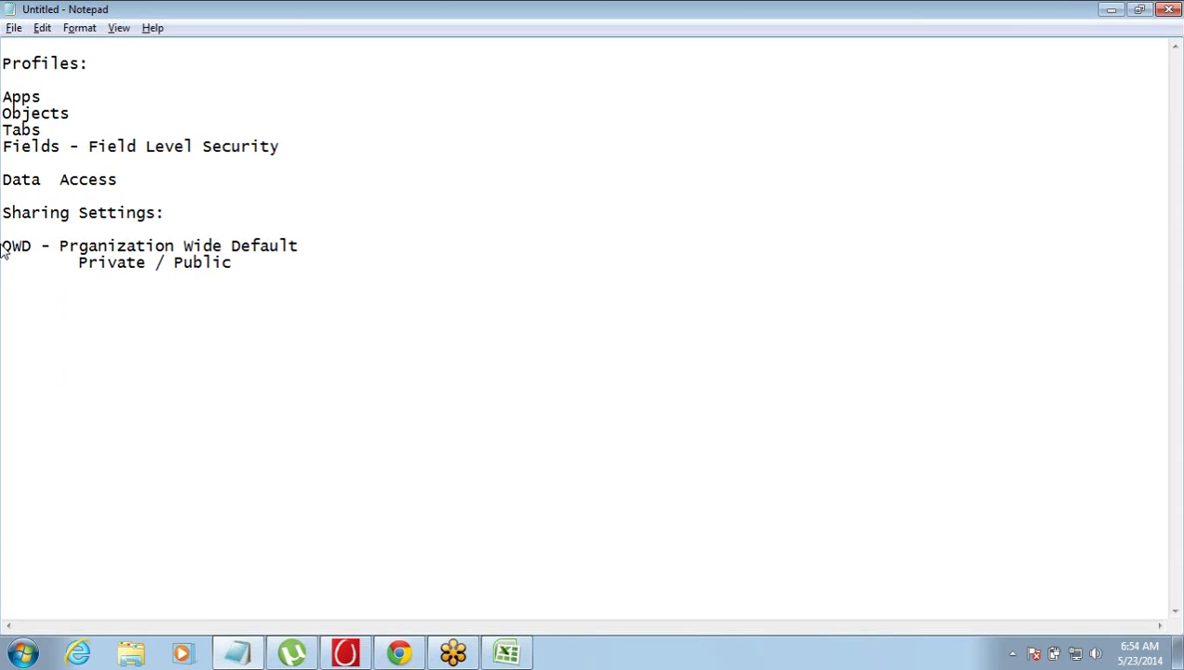
pyautogui.click(61, 245)
pyautogui.press('Delete')
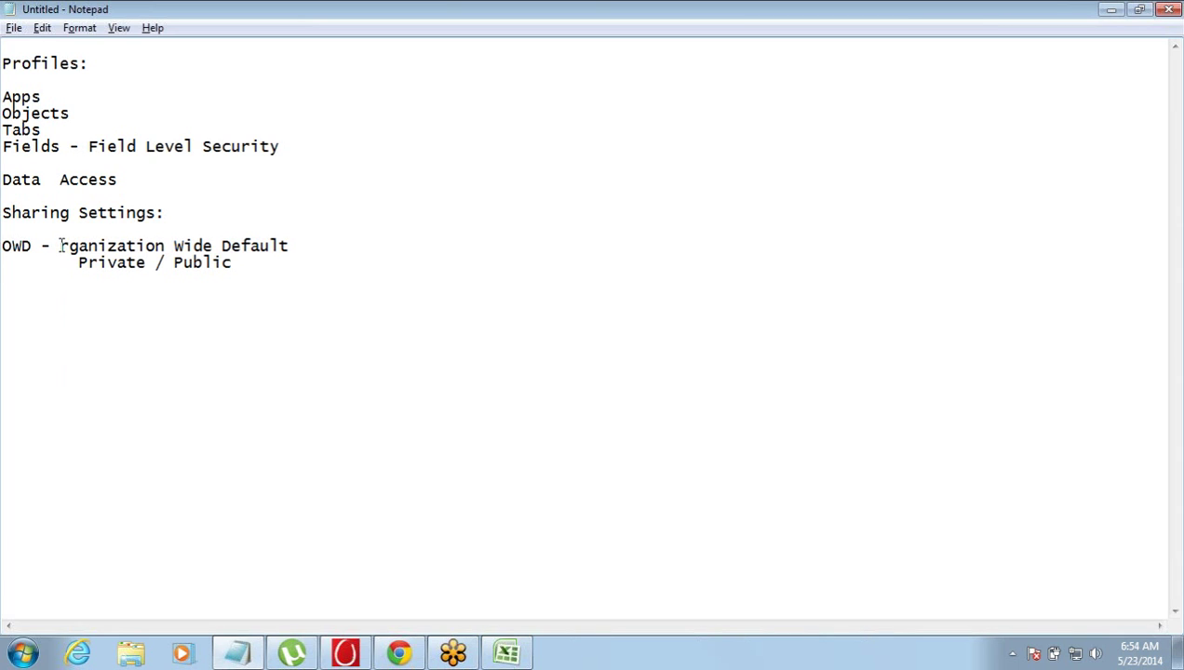
pyautogui.write('O')
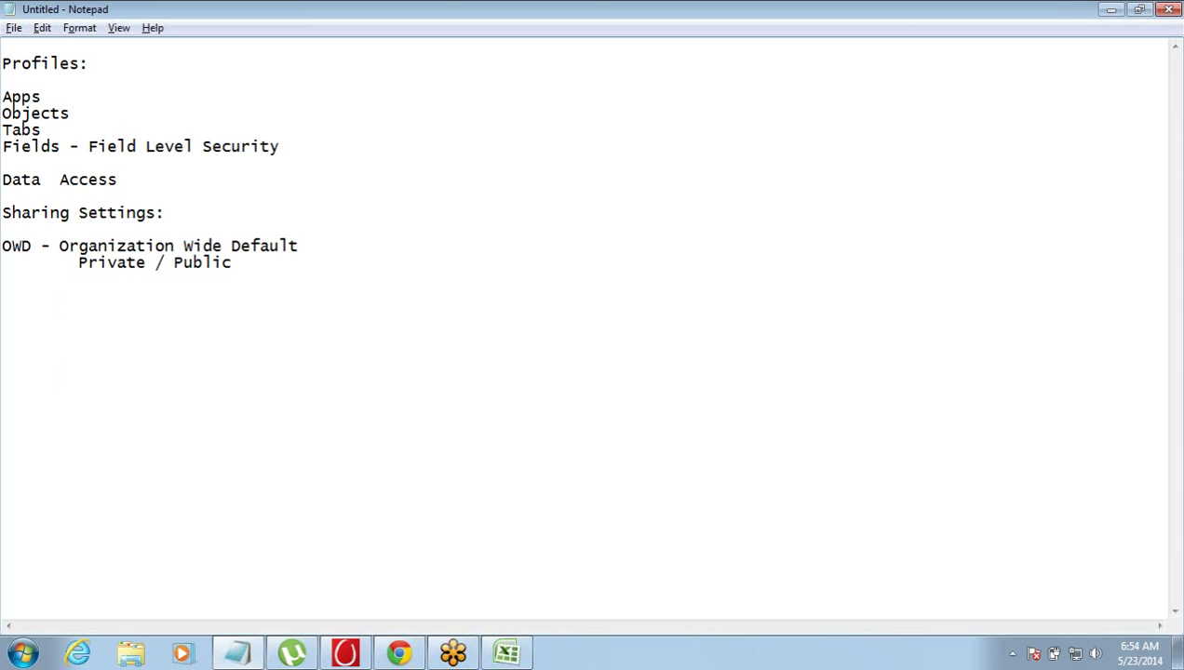
# In Salesforce Setup, expand Security Controls and open Sharing Settings
pyautogui.click(398, 652)
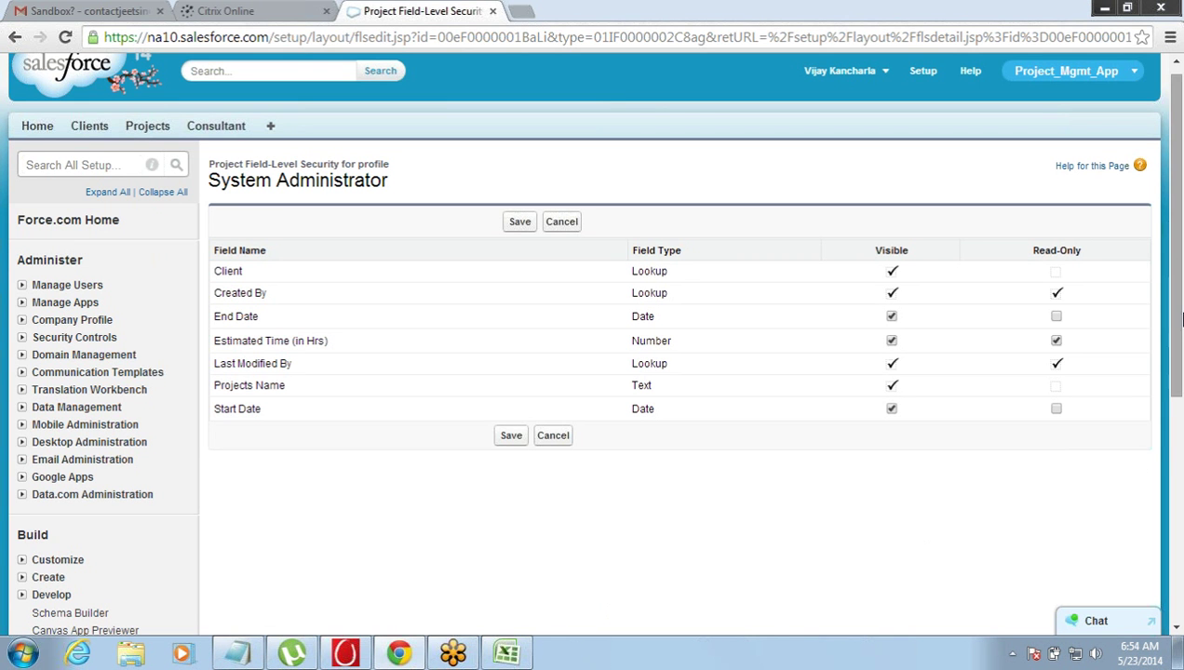
pyautogui.moveTo(1179, 337); pyautogui.dragTo(1183, 341)
pyautogui.scroll(1, 1181, 339)
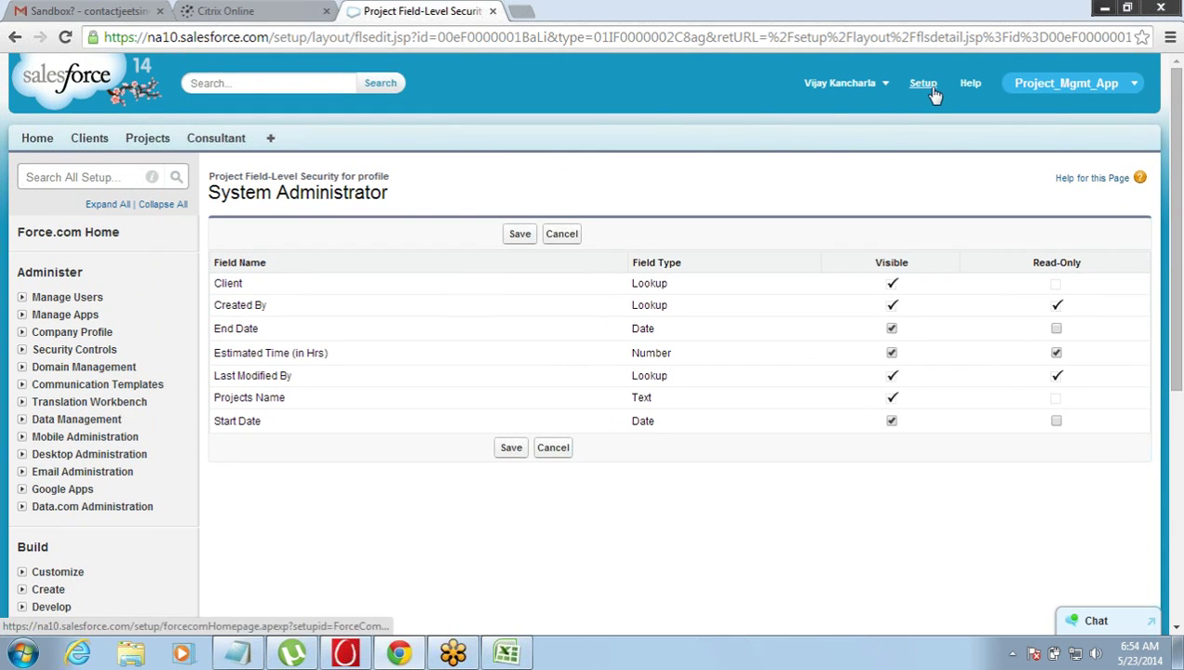
pyautogui.click(23, 352)
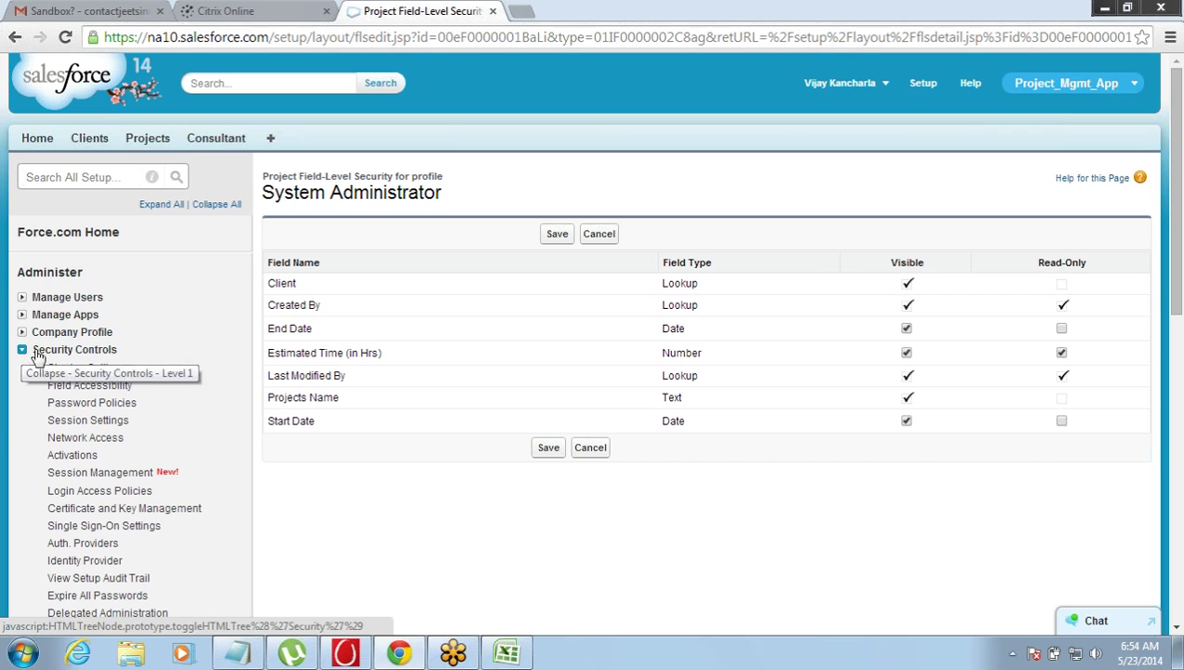
pyautogui.click(53, 370)
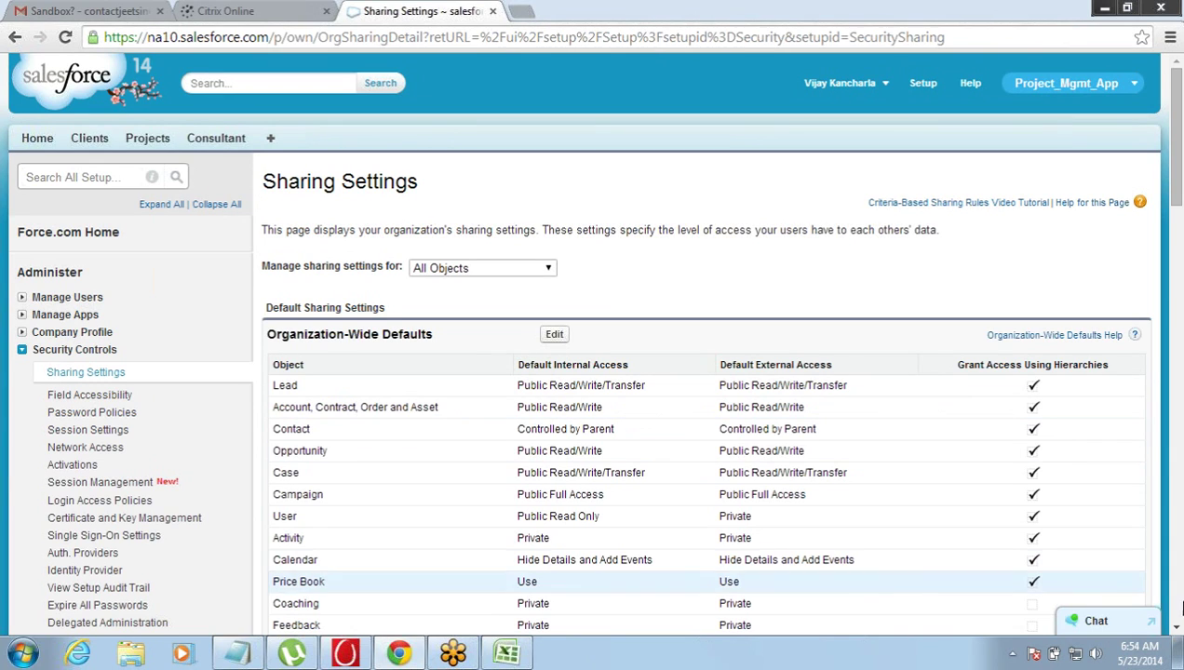
# Scroll through the Sharing Settings page to review the defaults and sharing rules
pyautogui.click(1178, 630)
pyautogui.click(1177, 630)
pyautogui.click(1177, 630)
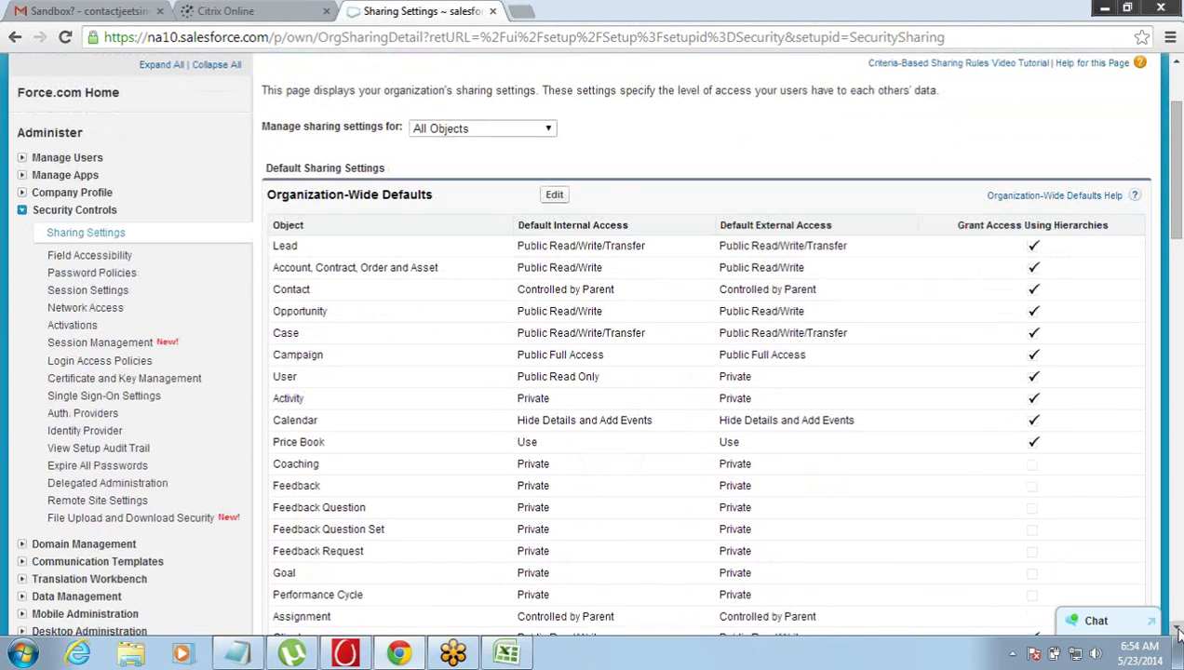
pyautogui.click(1177, 631)
pyautogui.click(1178, 630)
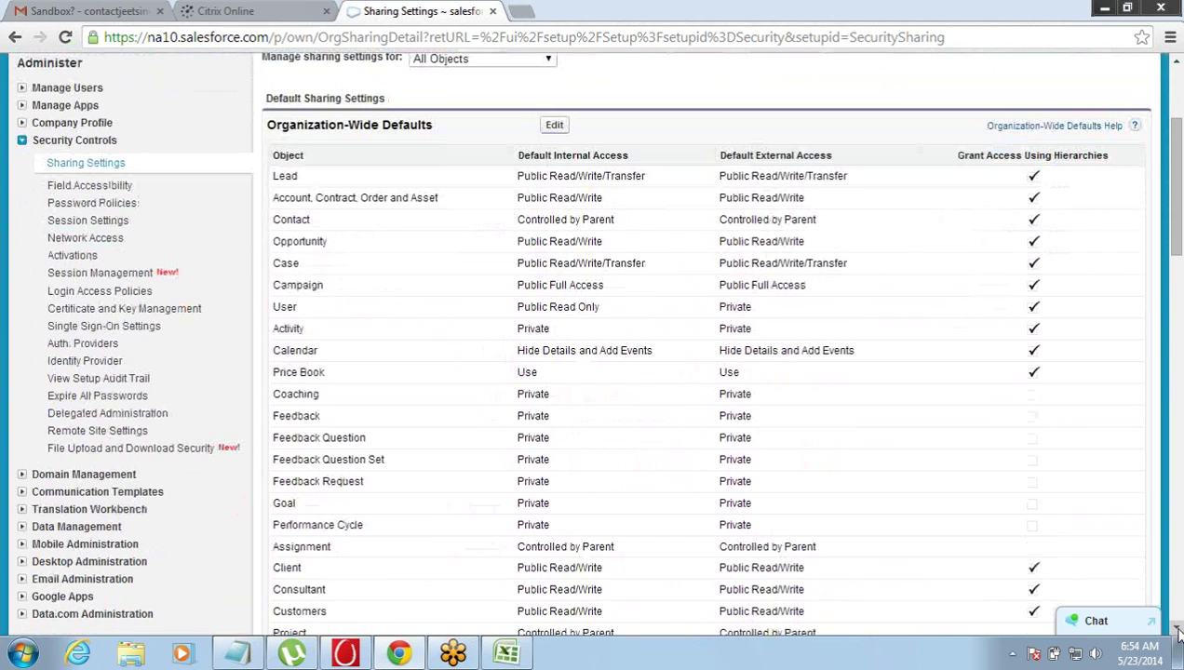
pyautogui.click(1178, 630)
pyautogui.scroll(-4, 1179, 466)
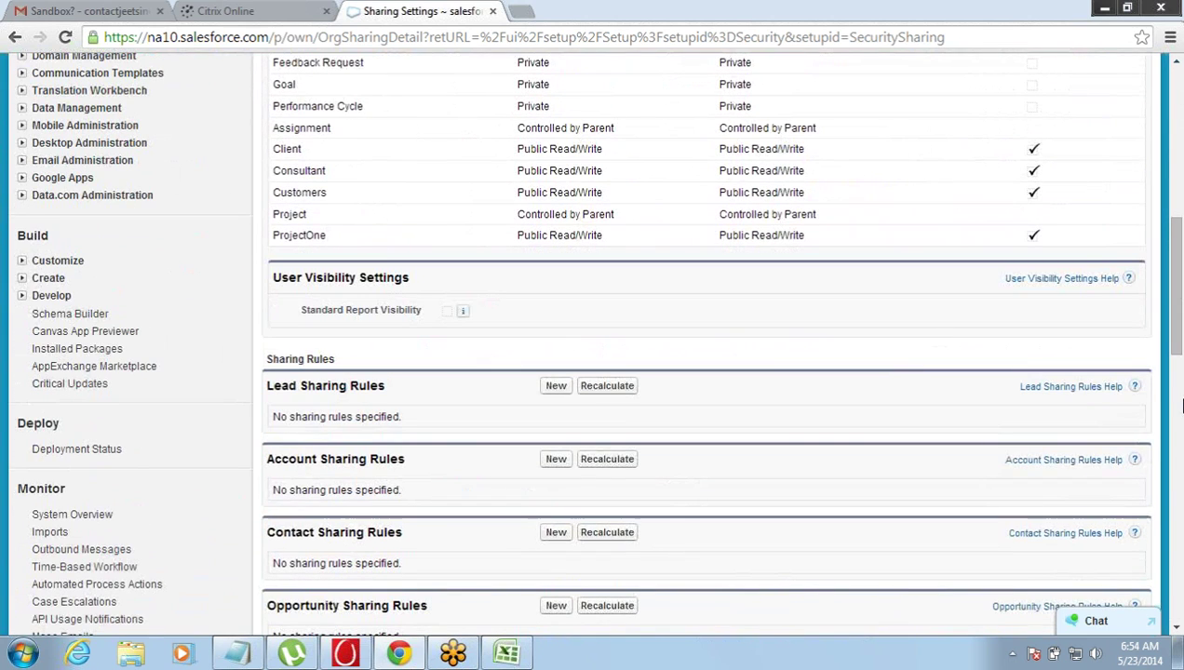
pyautogui.scroll(8, 1141, 191)
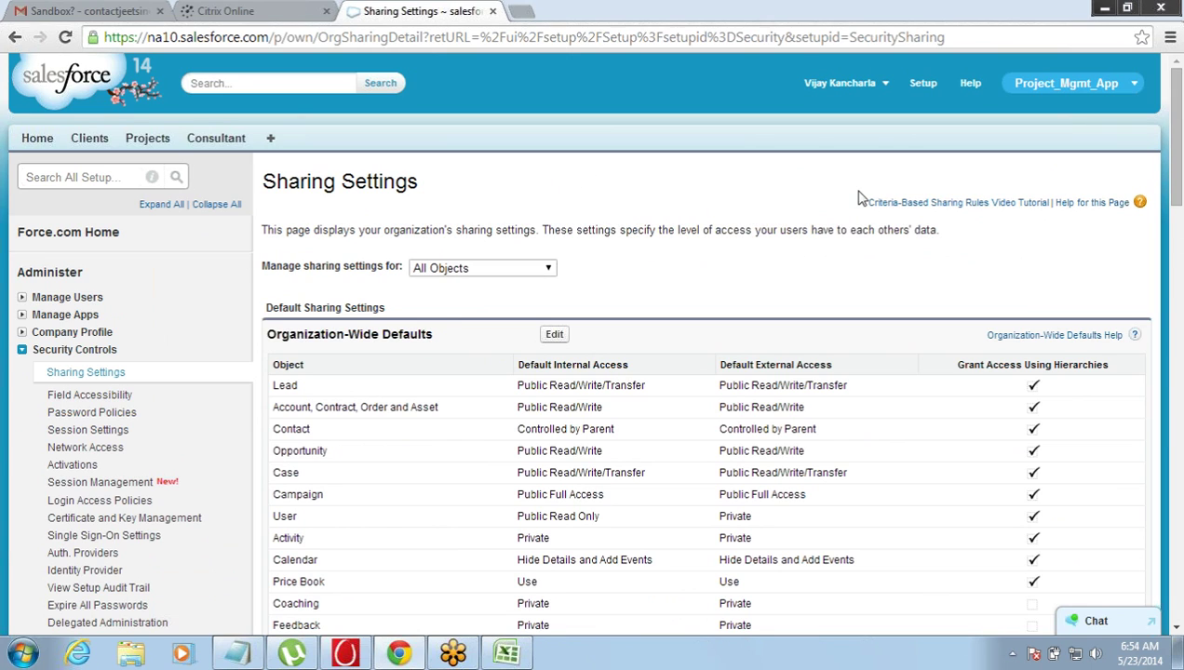
pyautogui.click(924, 84)
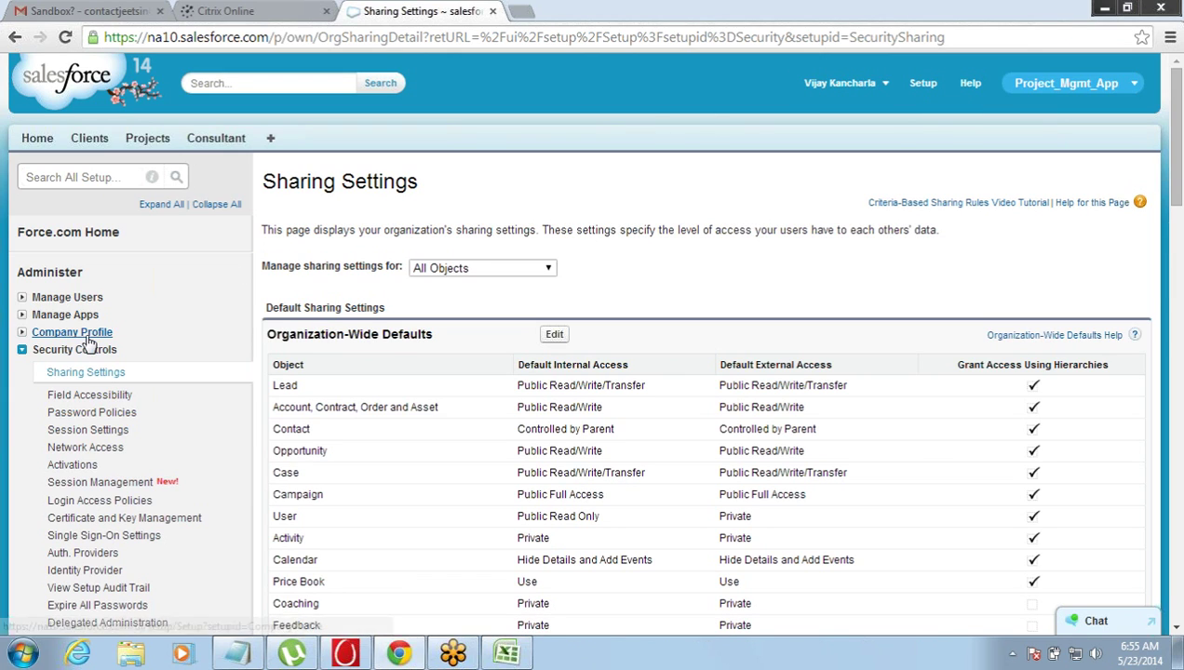
pyautogui.click(82, 376)
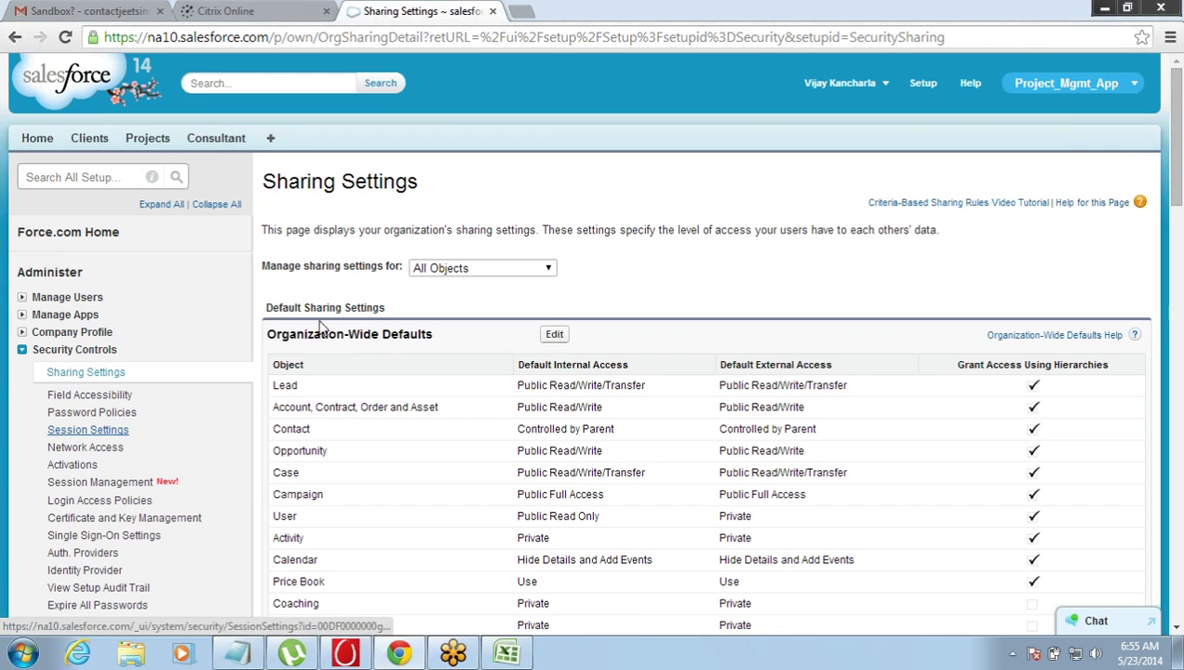
# Highlight the Organization-Wide Defaults heading and the Lead and Account rows, then return to Notepad
pyautogui.moveTo(268, 333); pyautogui.dragTo(438, 341)
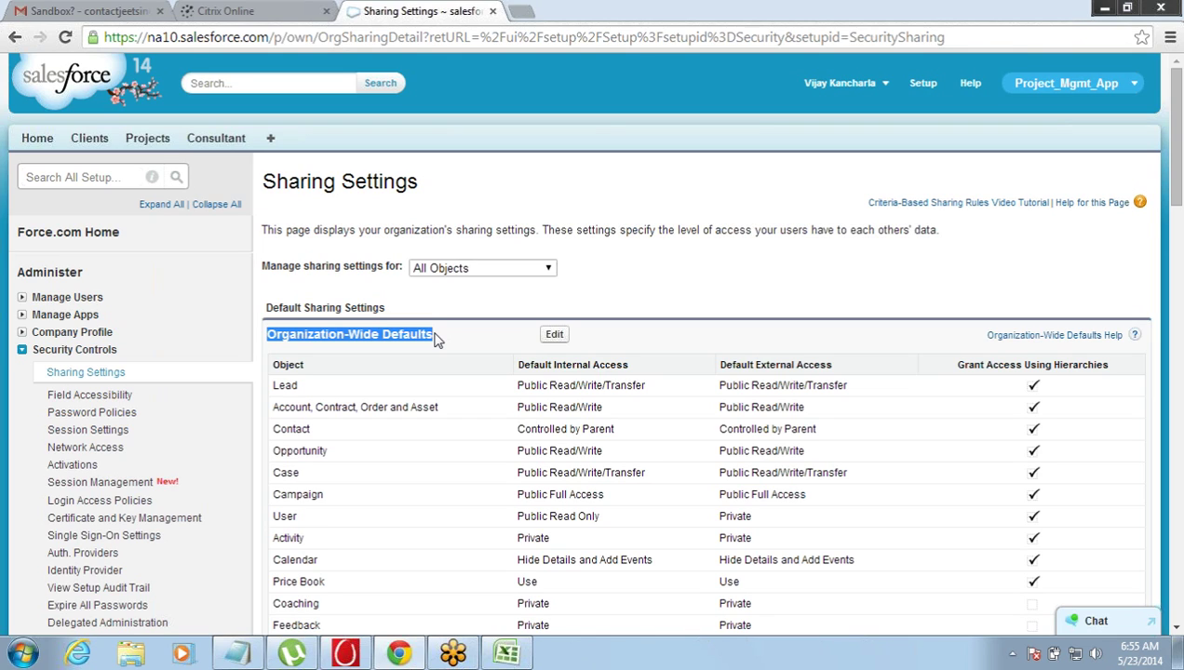
pyautogui.doubleClick(328, 333)
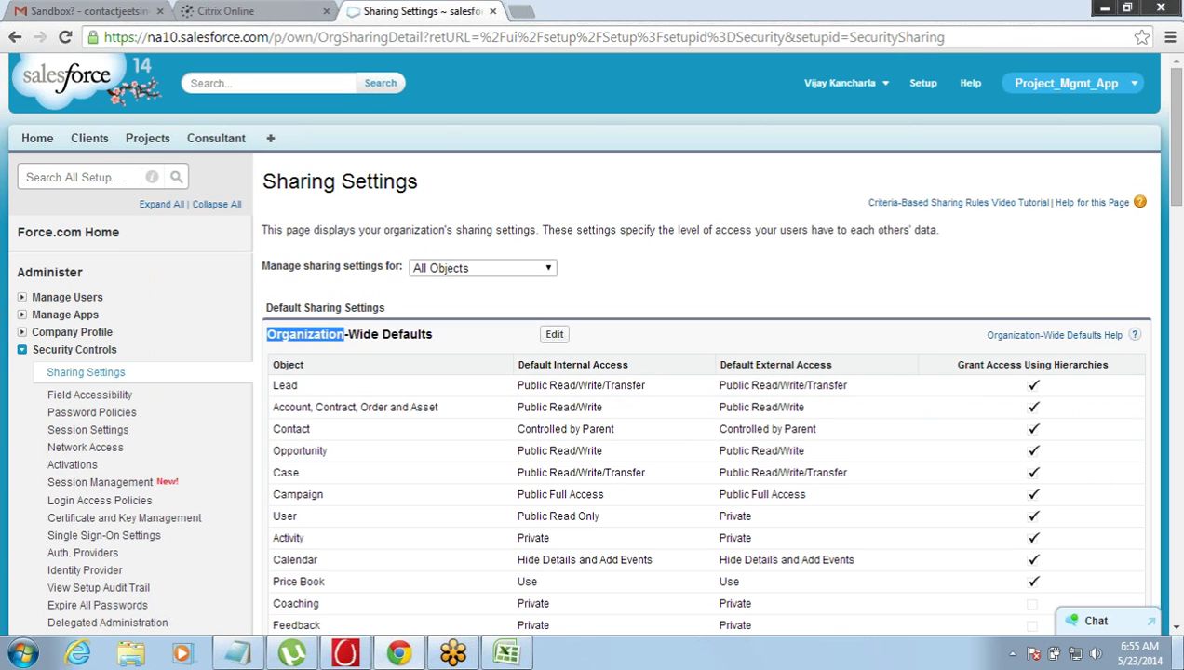
pyautogui.click(1177, 633)
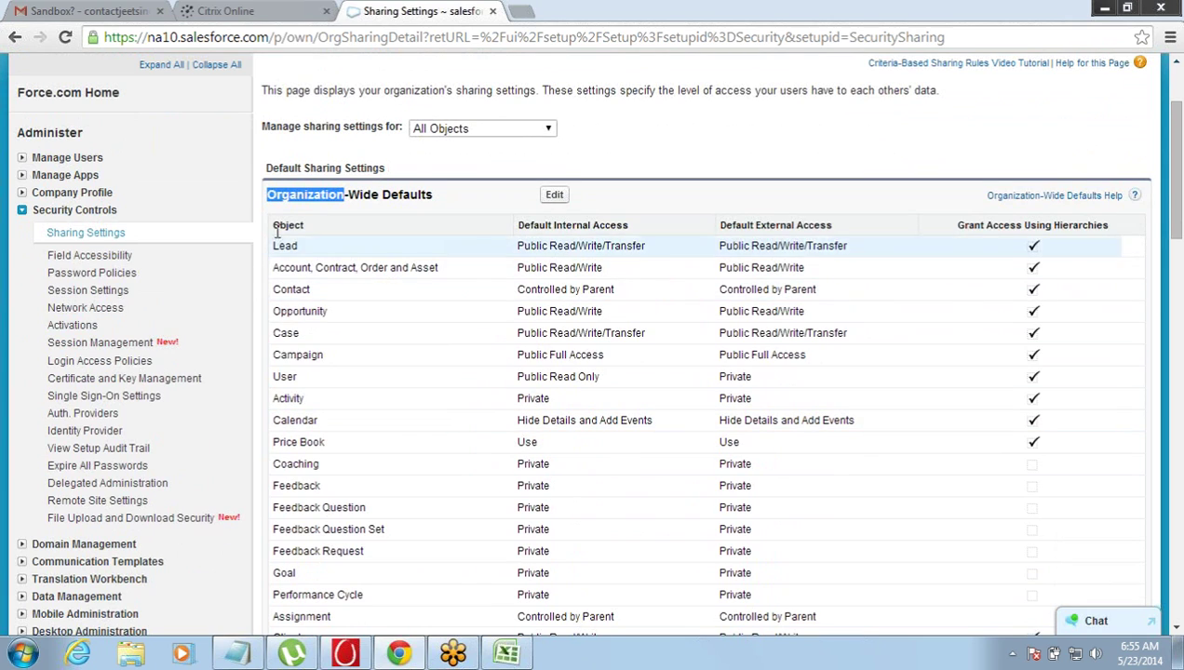
pyautogui.moveTo(274, 244); pyautogui.dragTo(283, 290)
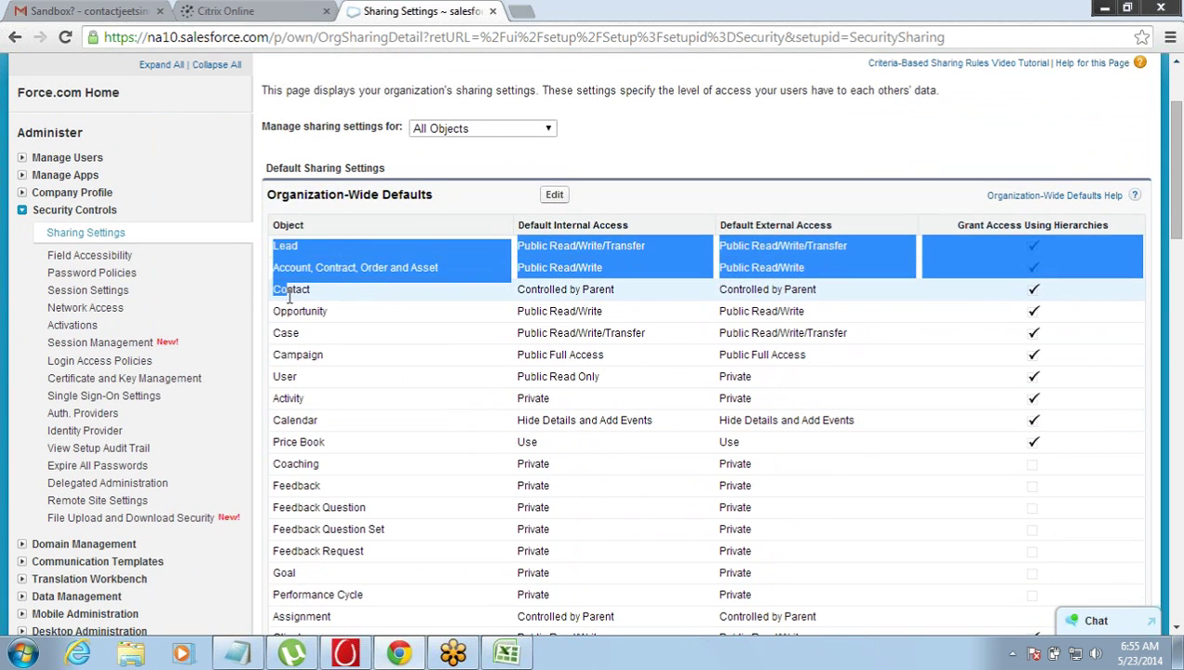
pyautogui.click(290, 299)
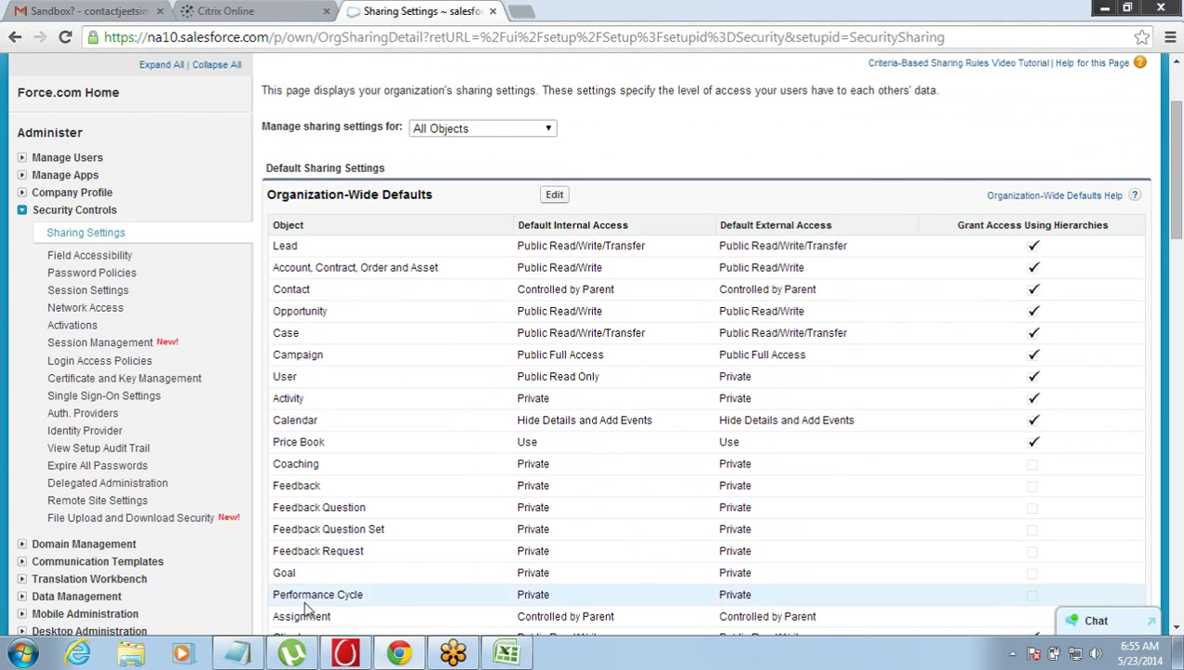
pyautogui.click(238, 653)
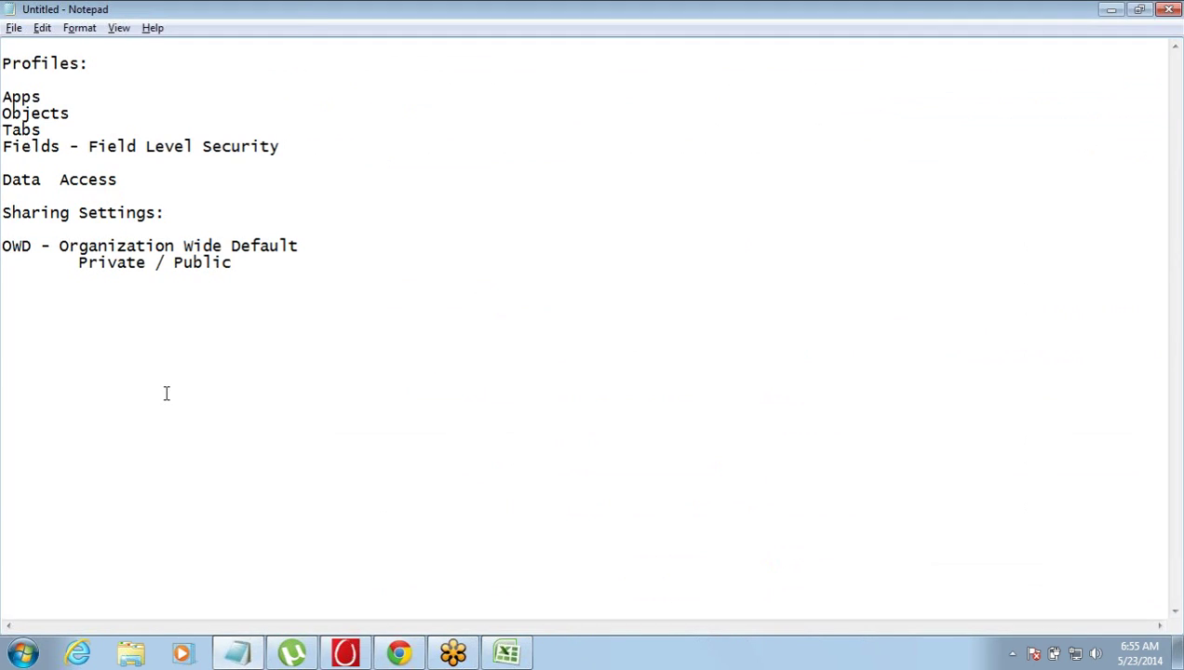
# Place the cursor after 'Private / Public', then return to Salesforce Sharing Settings
pyautogui.click(238, 264)
pyautogui.click(398, 653)
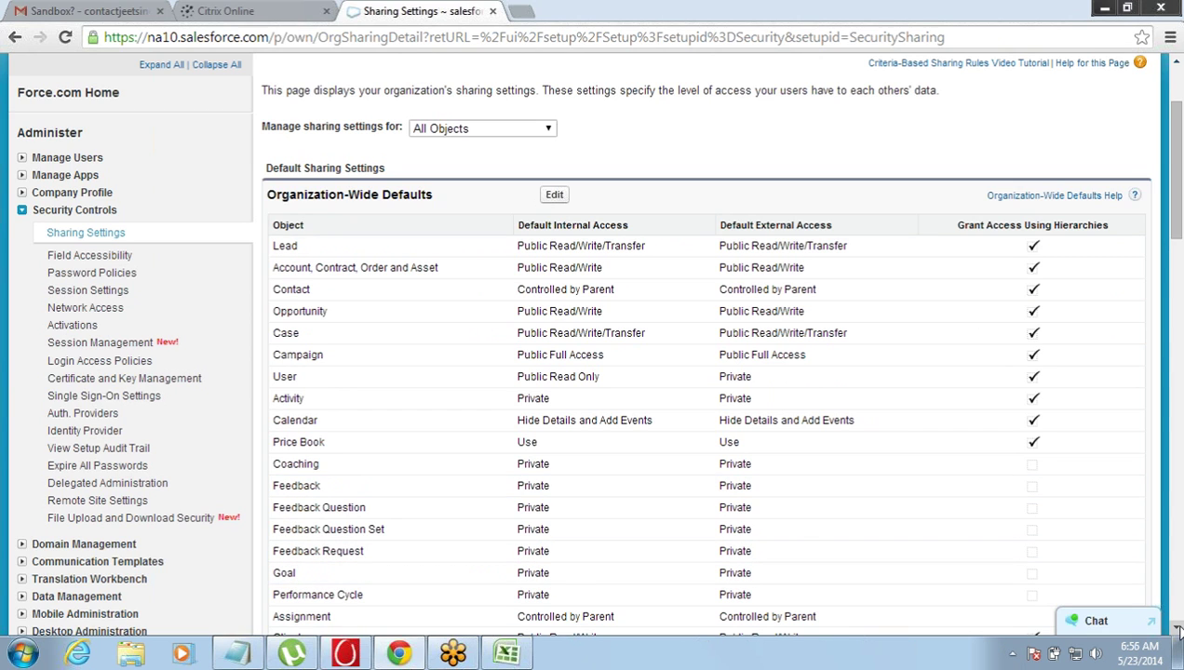
pyautogui.scroll(-3, 1177, 631)
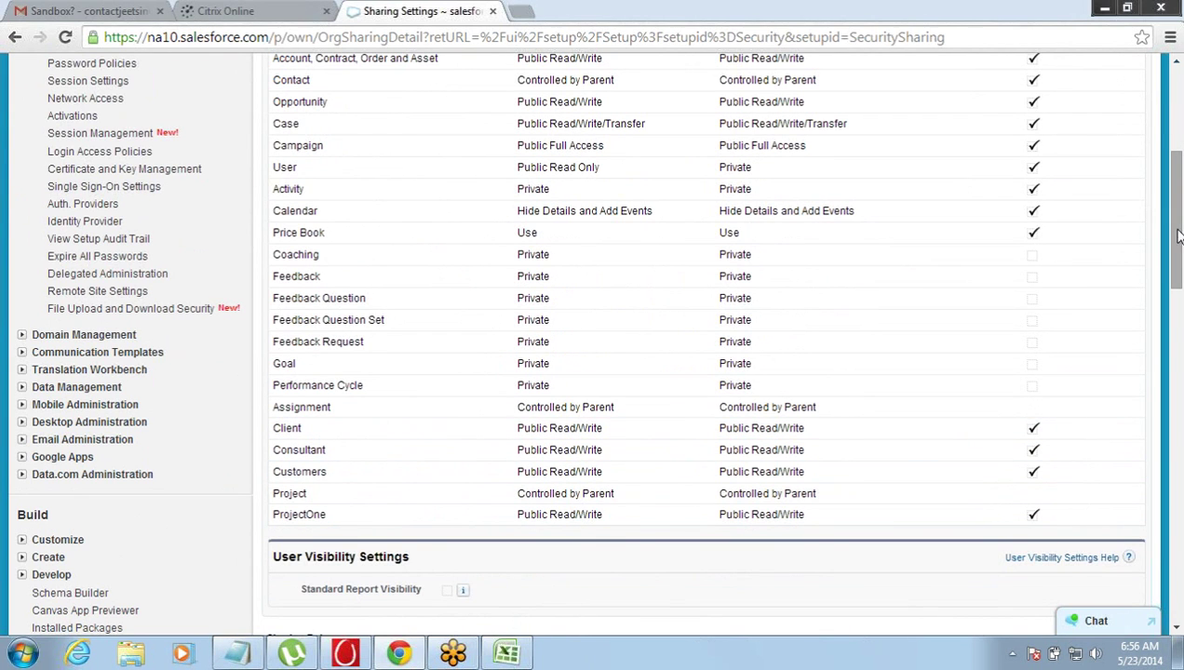
pyautogui.moveTo(1175, 271); pyautogui.dragTo(1175, 263)
pyautogui.scroll(1, 1175, 266)
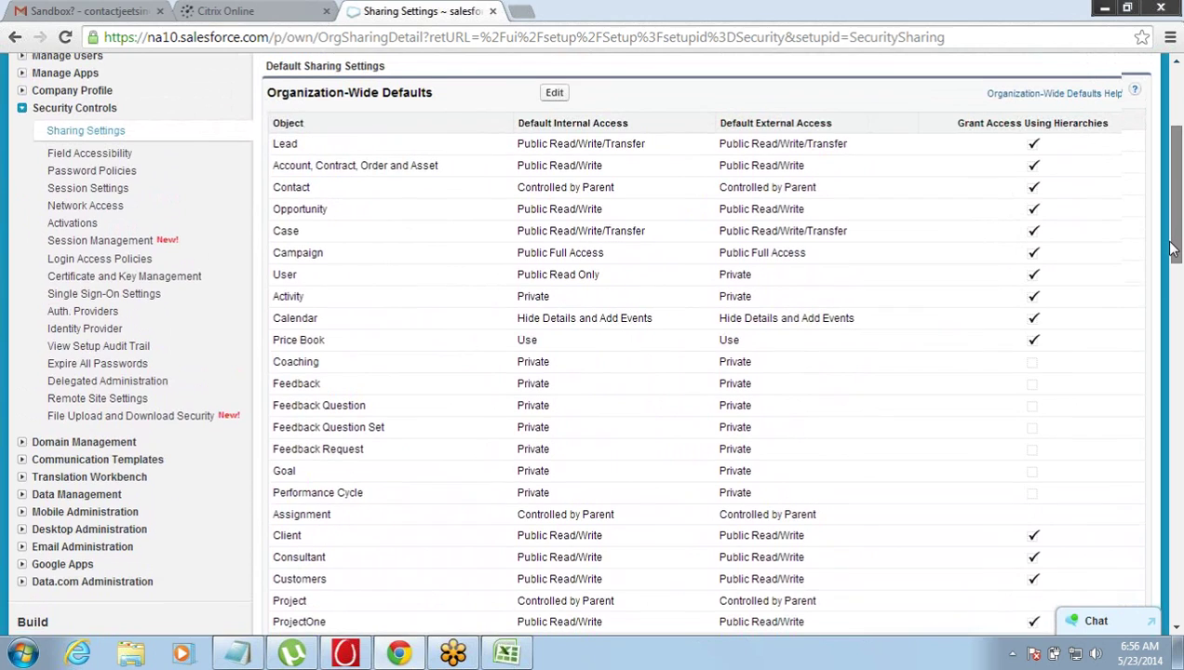
# Edit the Organization-Wide Defaults and set Client's default internal access to Private
pyautogui.click(552, 87)
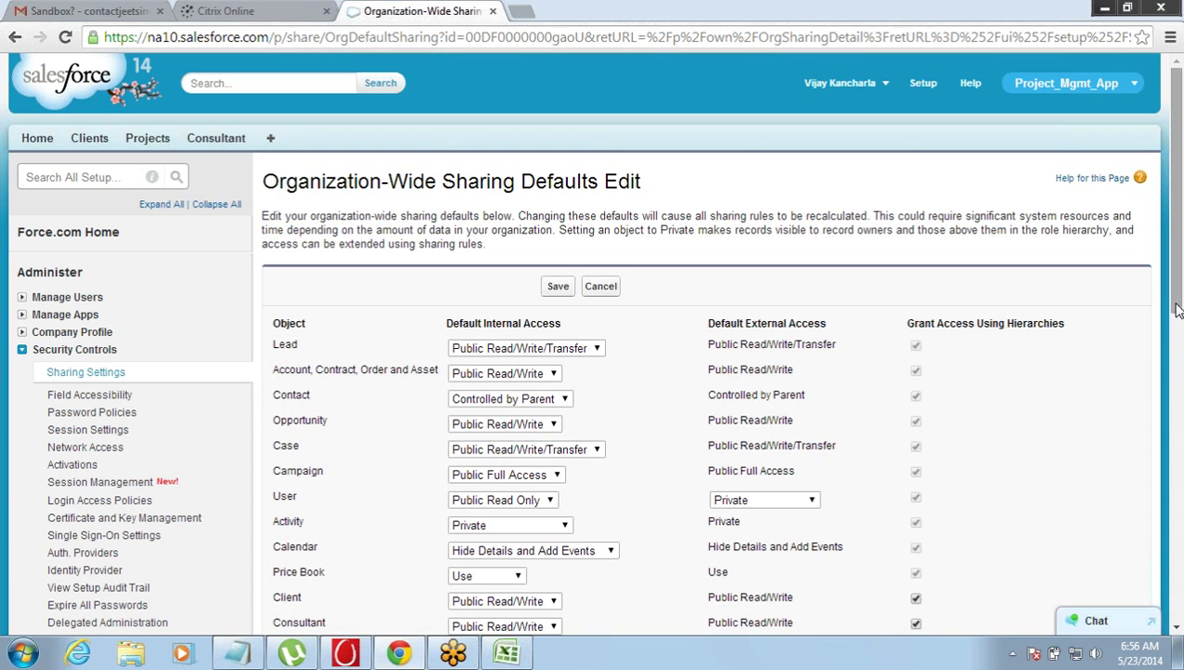
pyautogui.moveTo(1175, 313); pyautogui.dragTo(1180, 406)
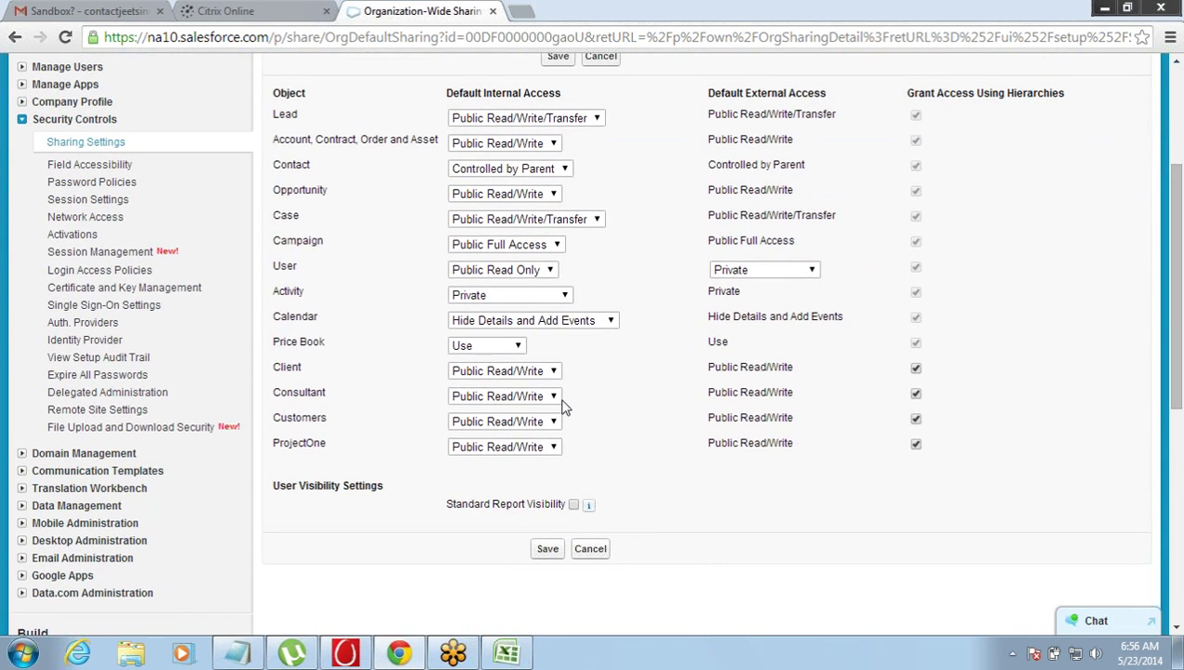
pyautogui.moveTo(275, 367); pyautogui.dragTo(323, 371)
pyautogui.click(499, 370)
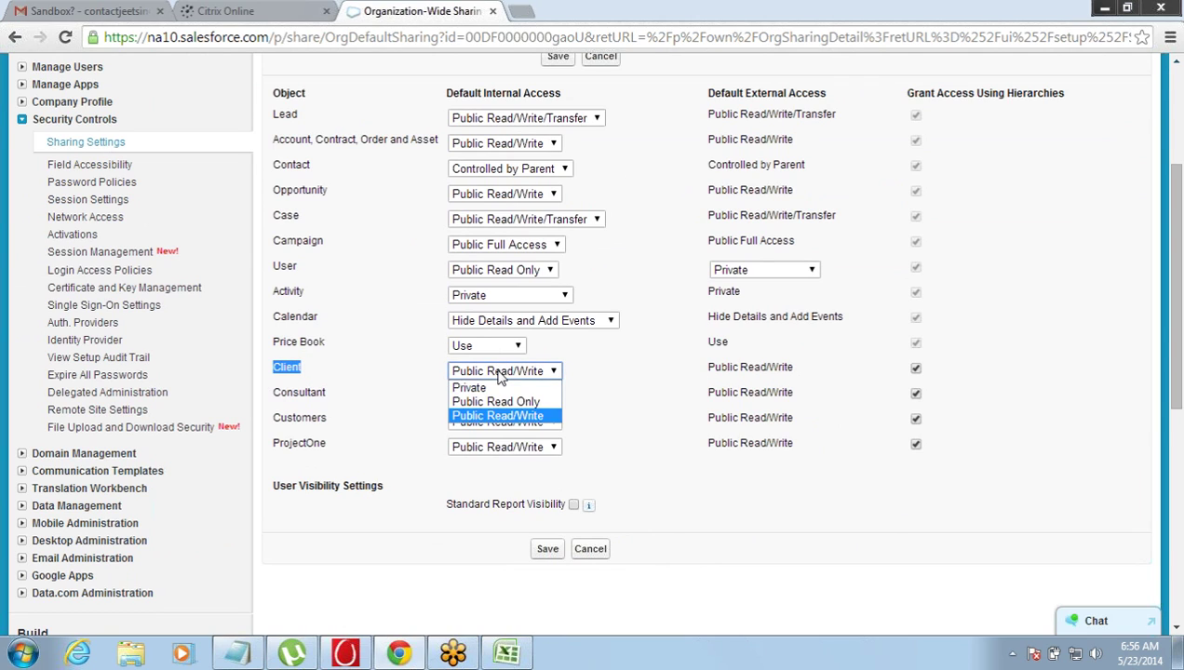
pyautogui.click(497, 389)
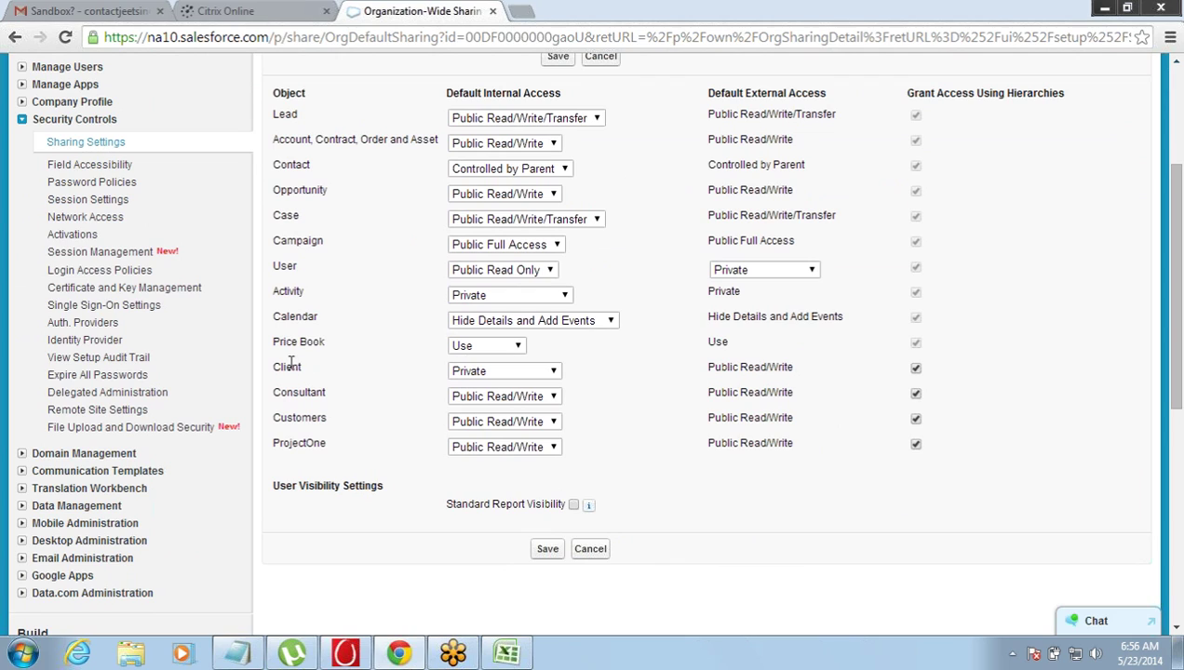
pyautogui.moveTo(276, 368); pyautogui.dragTo(318, 367)
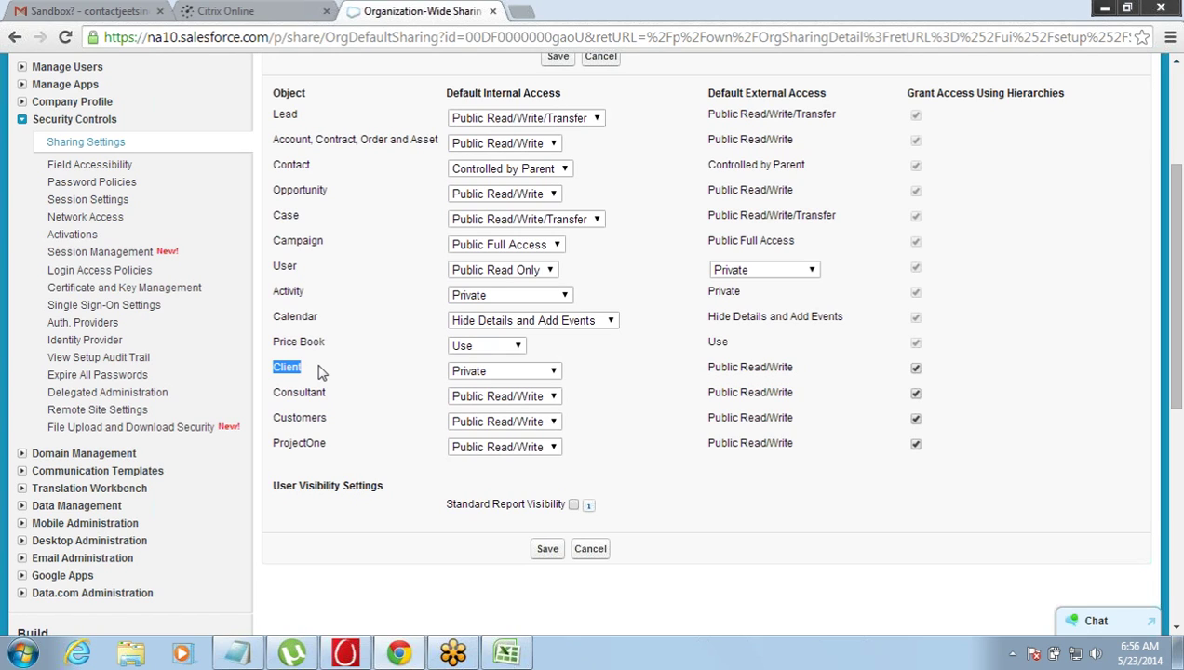
# Switch Client's default internal access to Public Read Only, then back to Public Read/Write
pyautogui.click(463, 376)
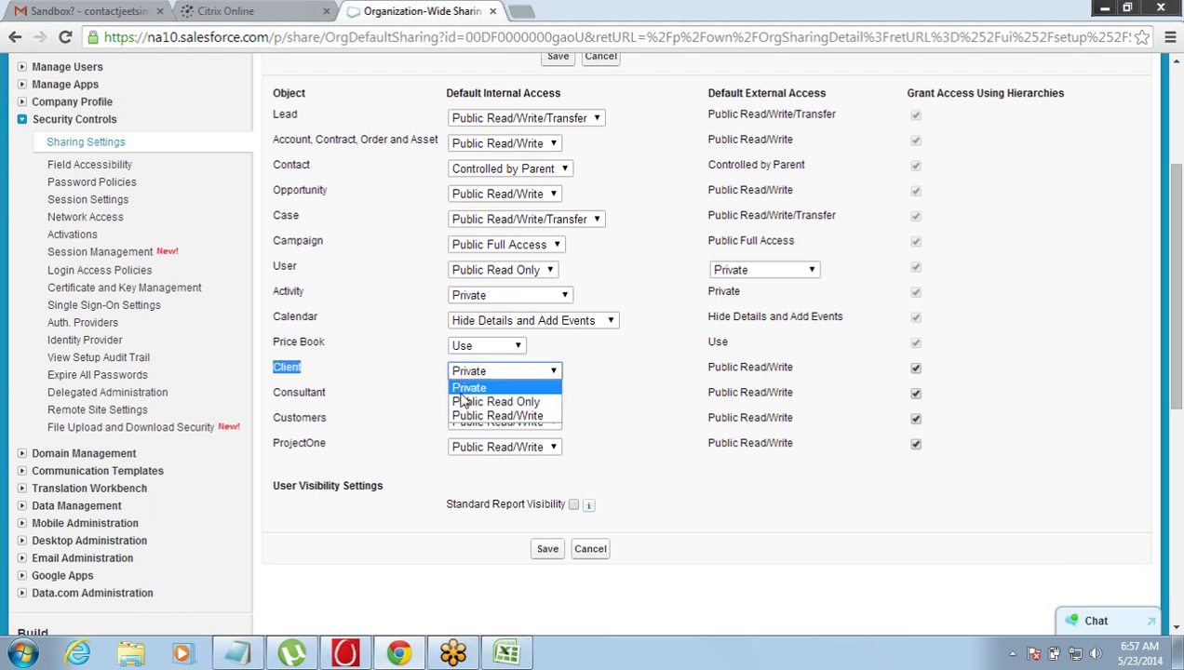
pyautogui.click(459, 401)
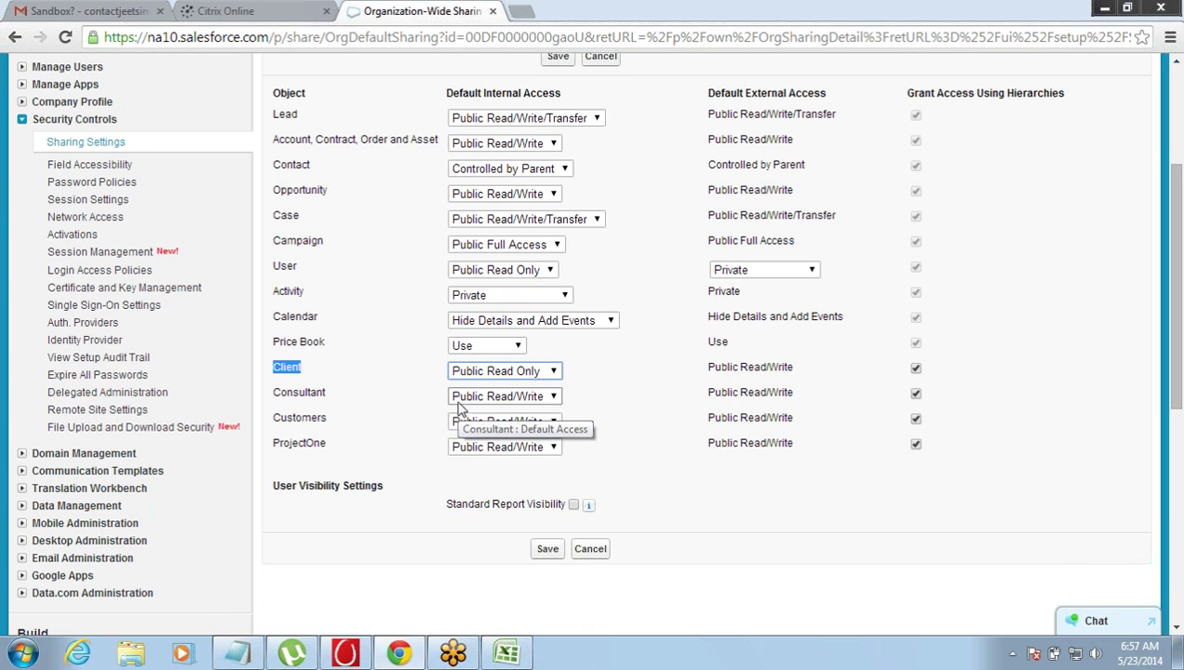
pyautogui.click(512, 371)
pyautogui.click(486, 416)
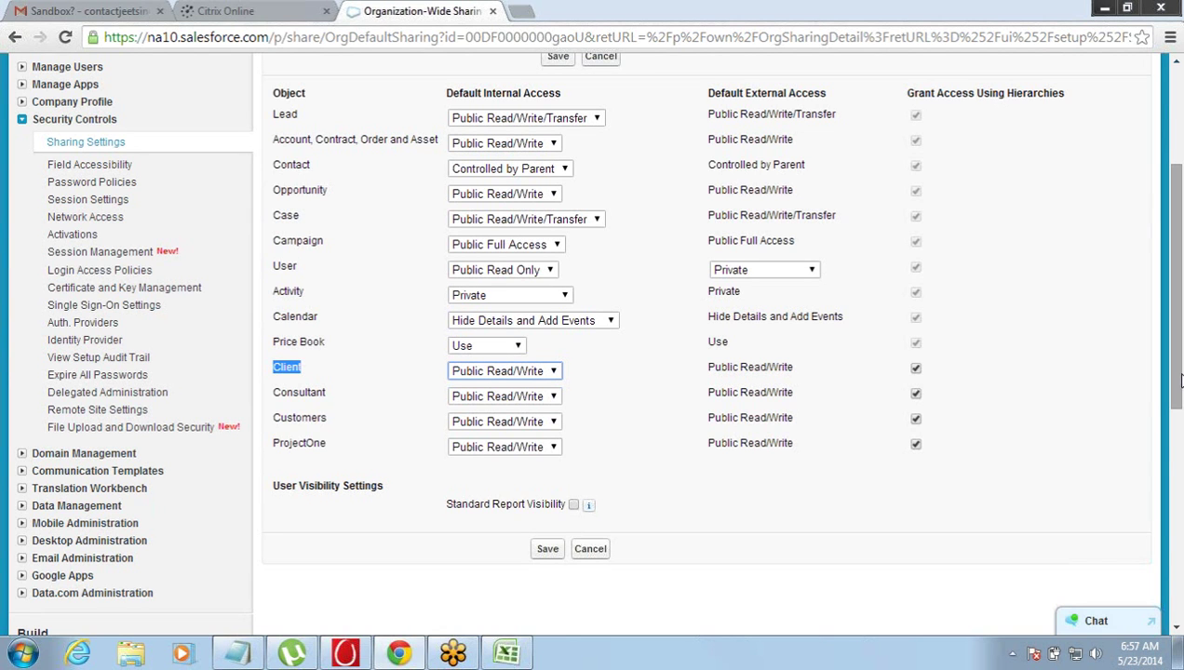
pyautogui.moveTo(1176, 368); pyautogui.dragTo(1178, 333)
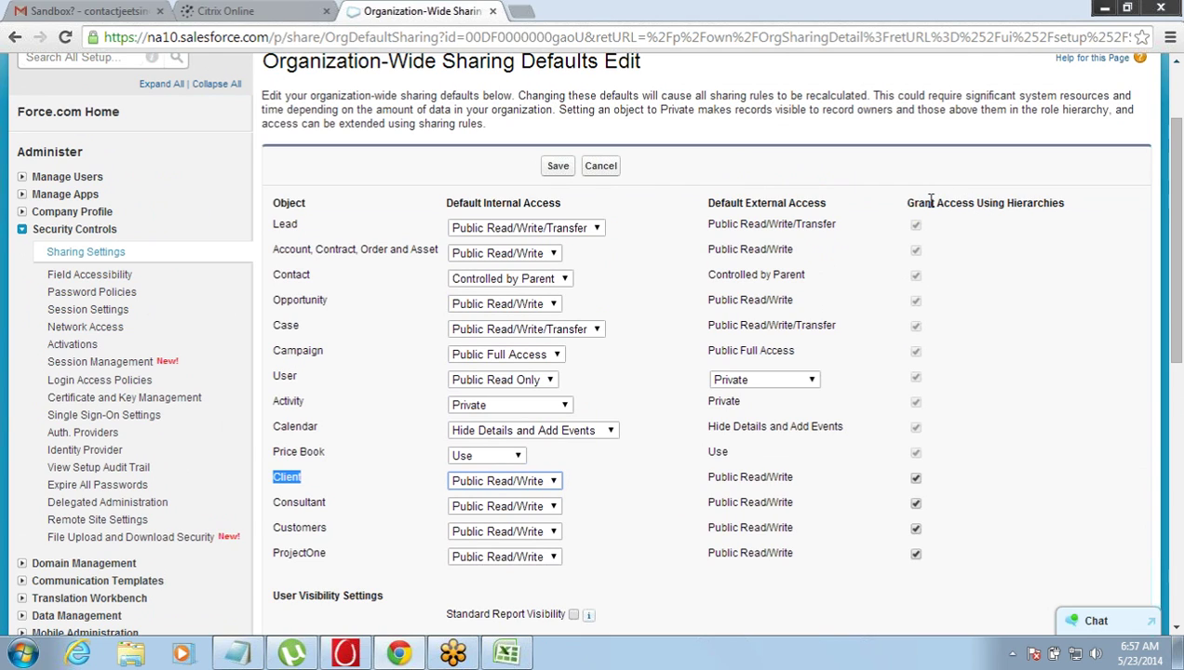
# Highlight the Grant Access Using Hierarchies heading, cancel the edit unsaved, and switch to Notepad
pyautogui.moveTo(931, 202); pyautogui.dragTo(1048, 205)
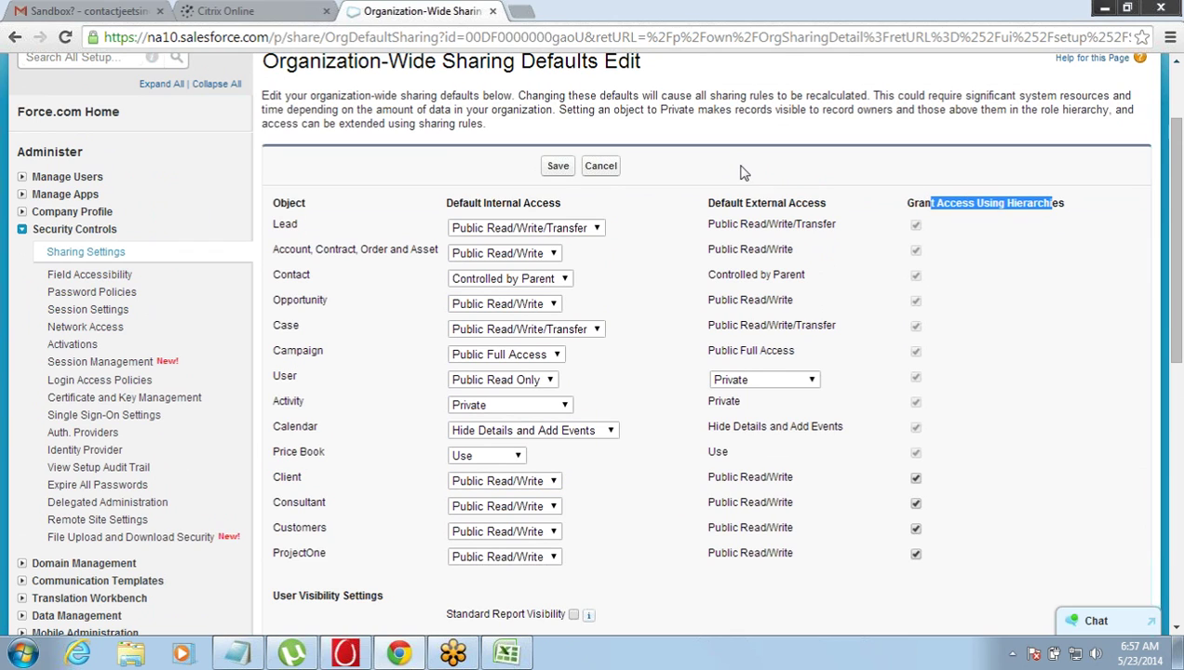
pyautogui.click(612, 171)
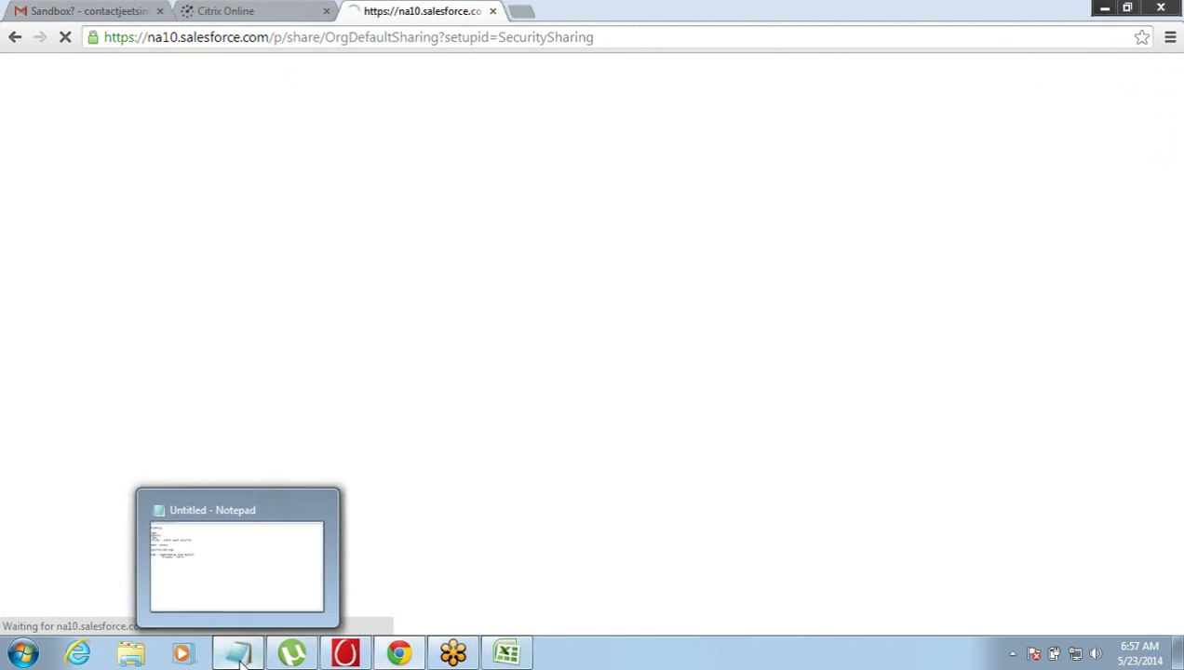
pyautogui.click(240, 655)
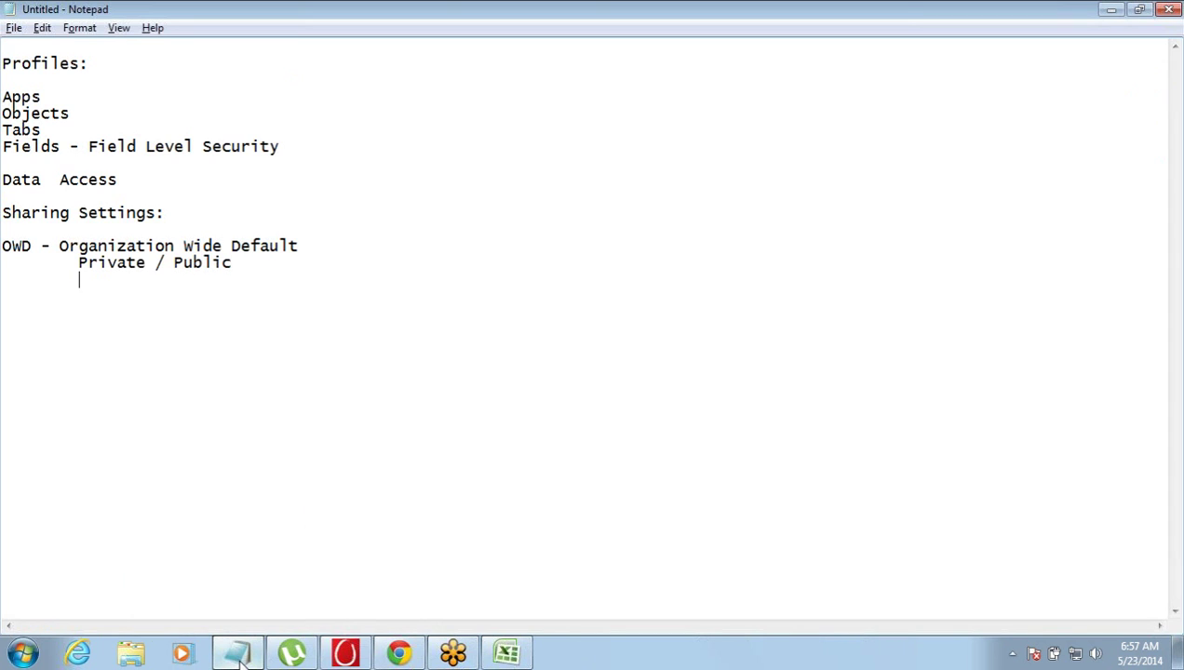
# Add the indented note 'Grant Acces using Hierarchy', then return to Salesforce
pyautogui.write('B')
pyautogui.press('BackSpace')
pyautogui.write('Grant Acces using Hierarchy')
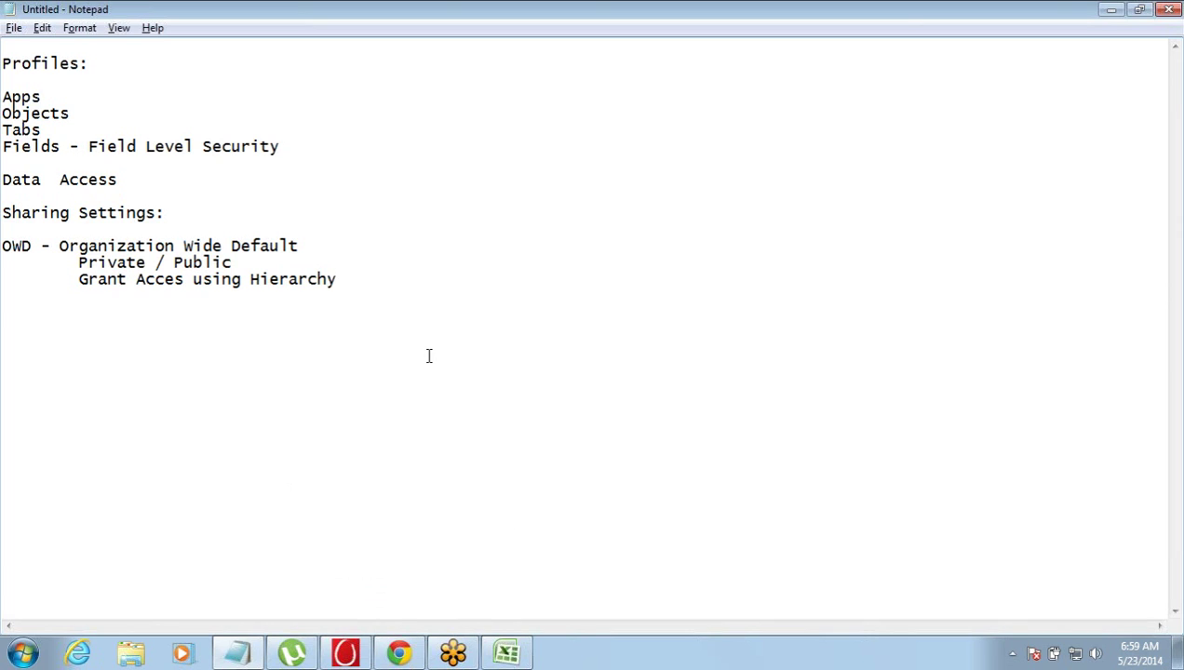
pyautogui.click(398, 655)
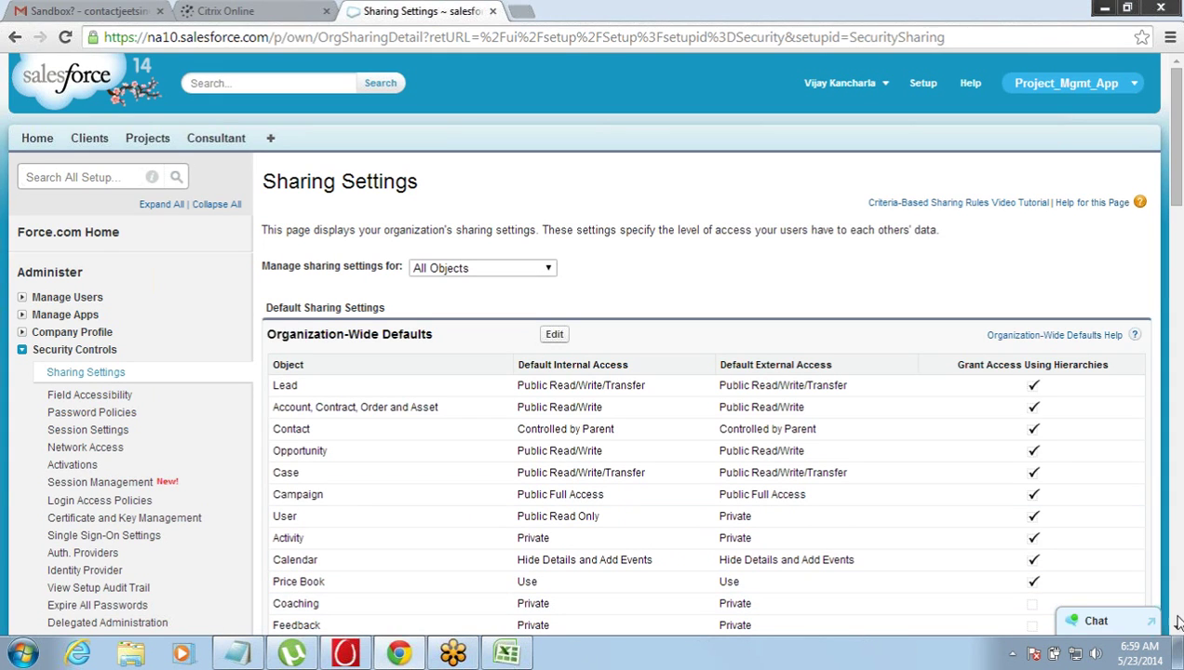
# Scroll down to the empty Sharing Rules sections, then switch back to Notepad
pyautogui.scroll(-5, 1177, 629)
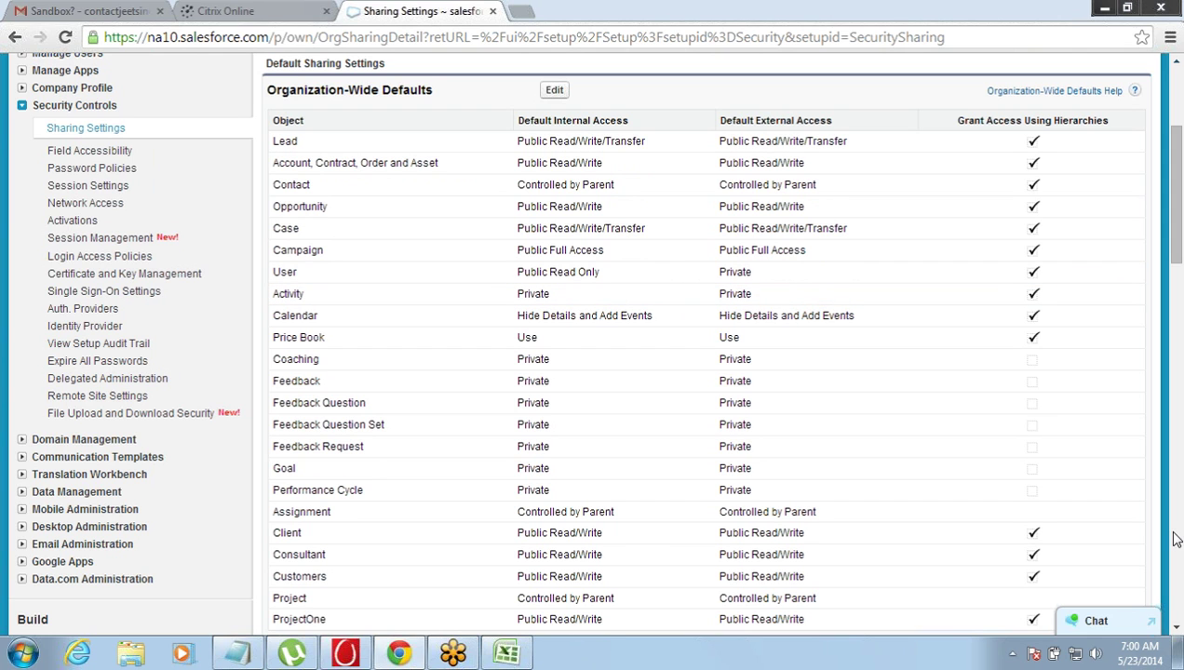
pyautogui.click(1176, 633)
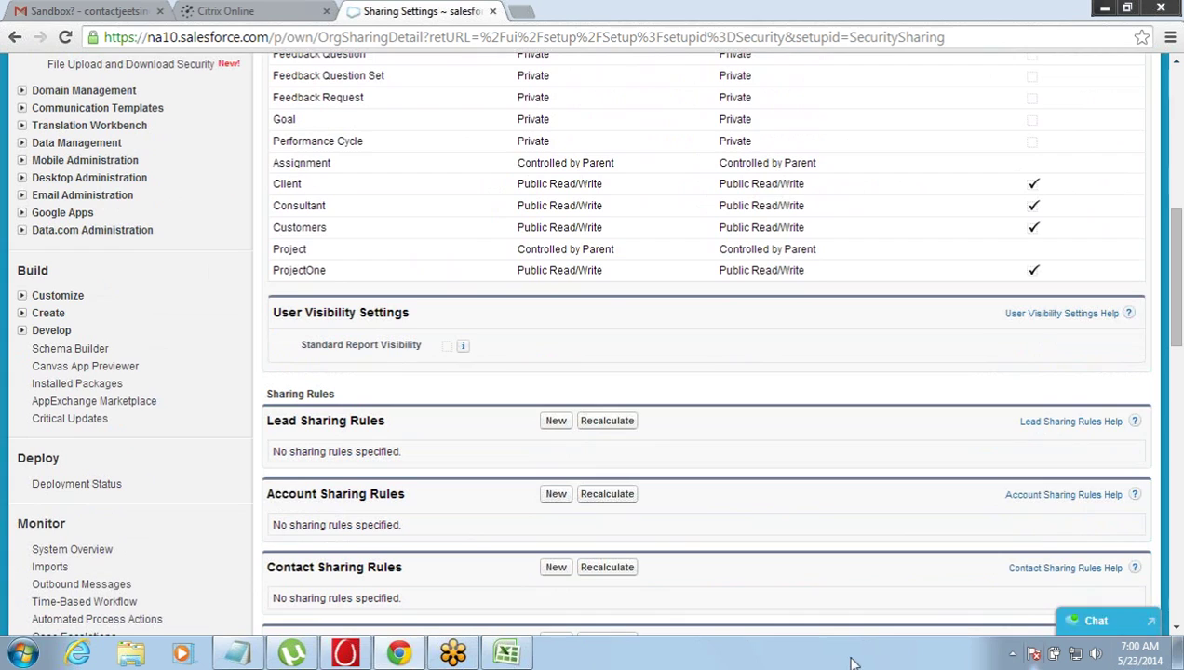
pyautogui.click(240, 654)
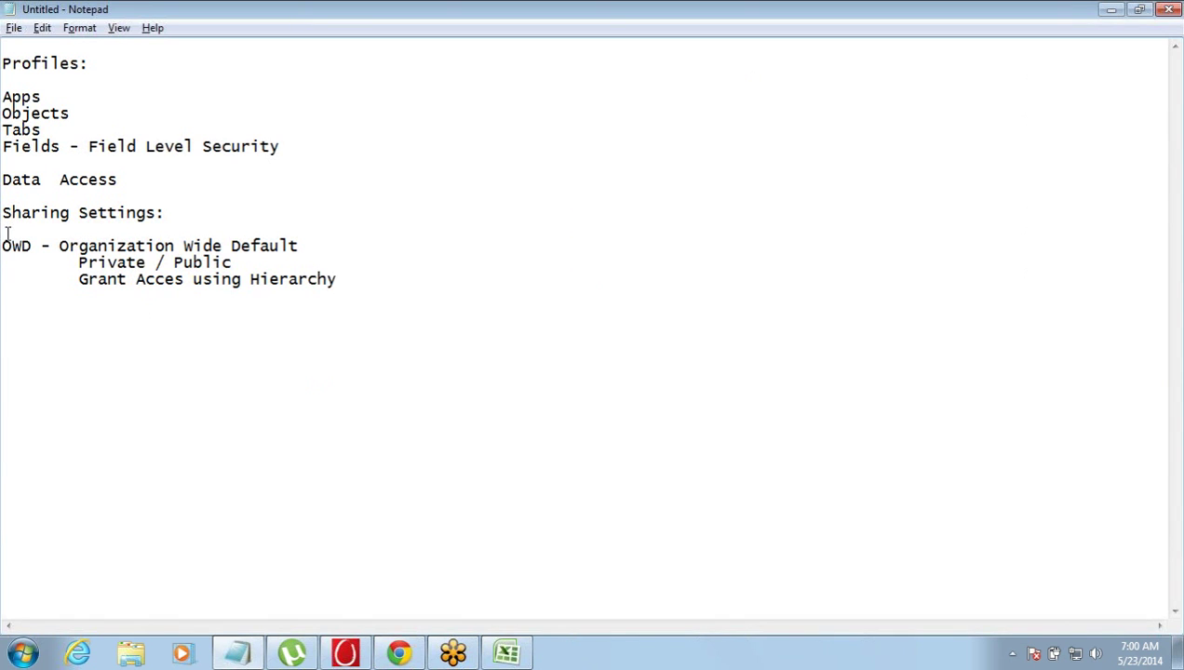
# Add a 'Sharing Rules' line below the Grant Acces using Hierarchy note, correcting 'RUles' to 'Rules'
pyautogui.moveTo(3, 246); pyautogui.dragTo(233, 264)
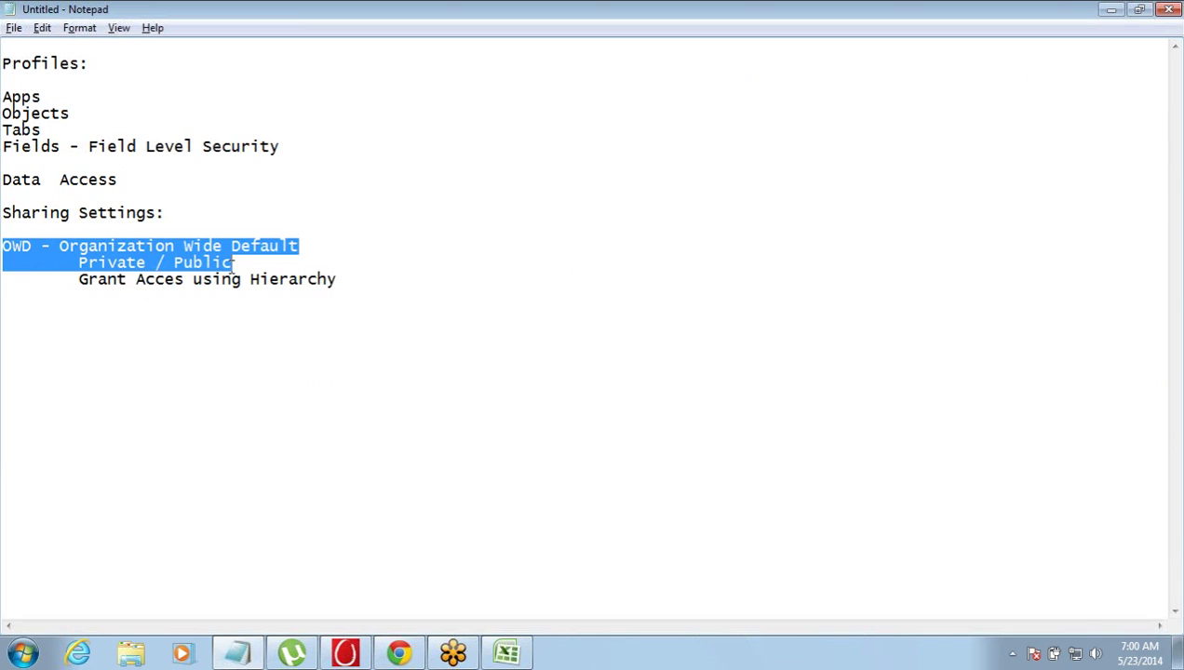
pyautogui.moveTo(88, 279); pyautogui.dragTo(270, 287)
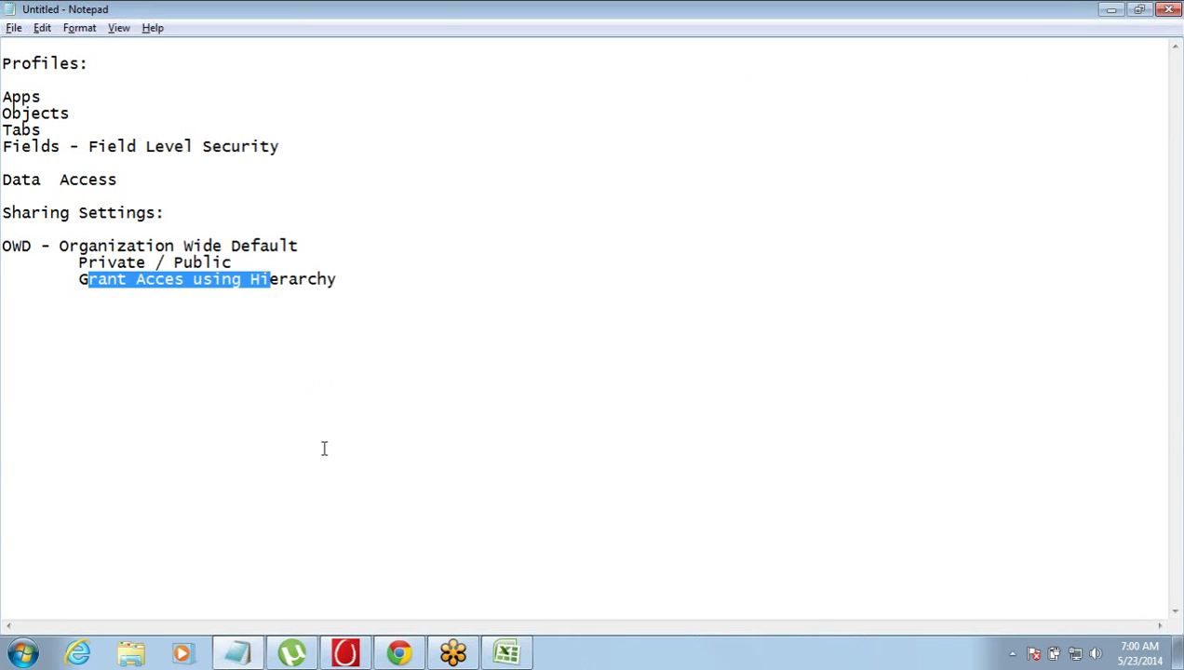
pyautogui.click(373, 280)
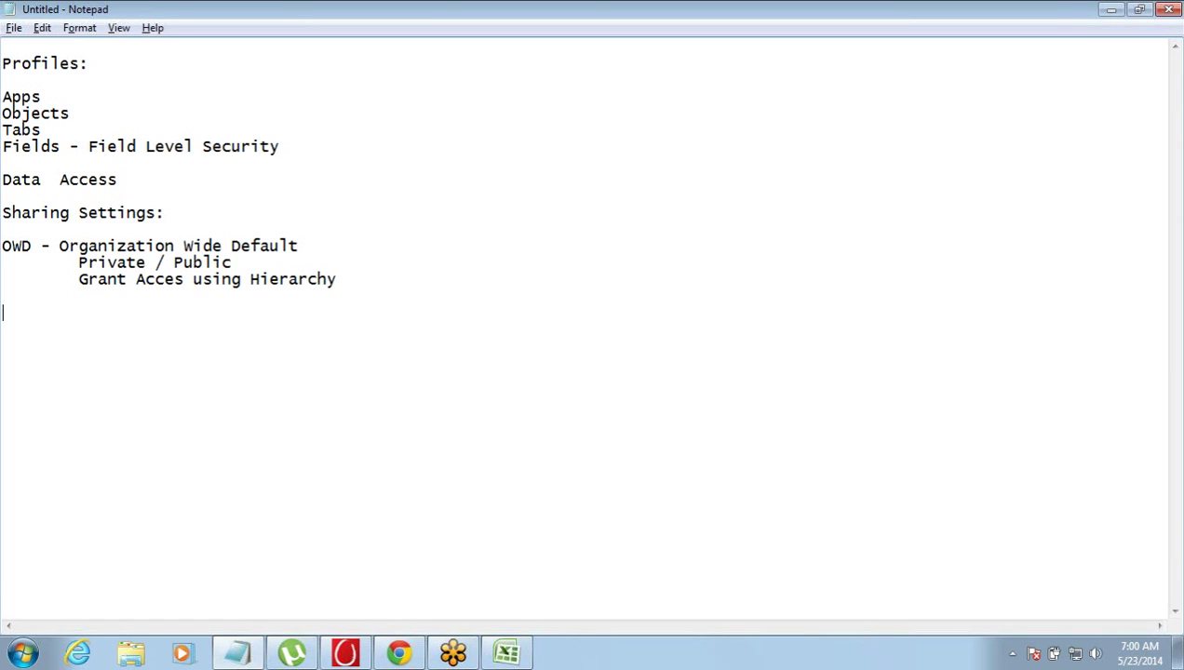
pyautogui.press('Return')
pyautogui.press('Return')
pyautogui.write('Sharing RUles')
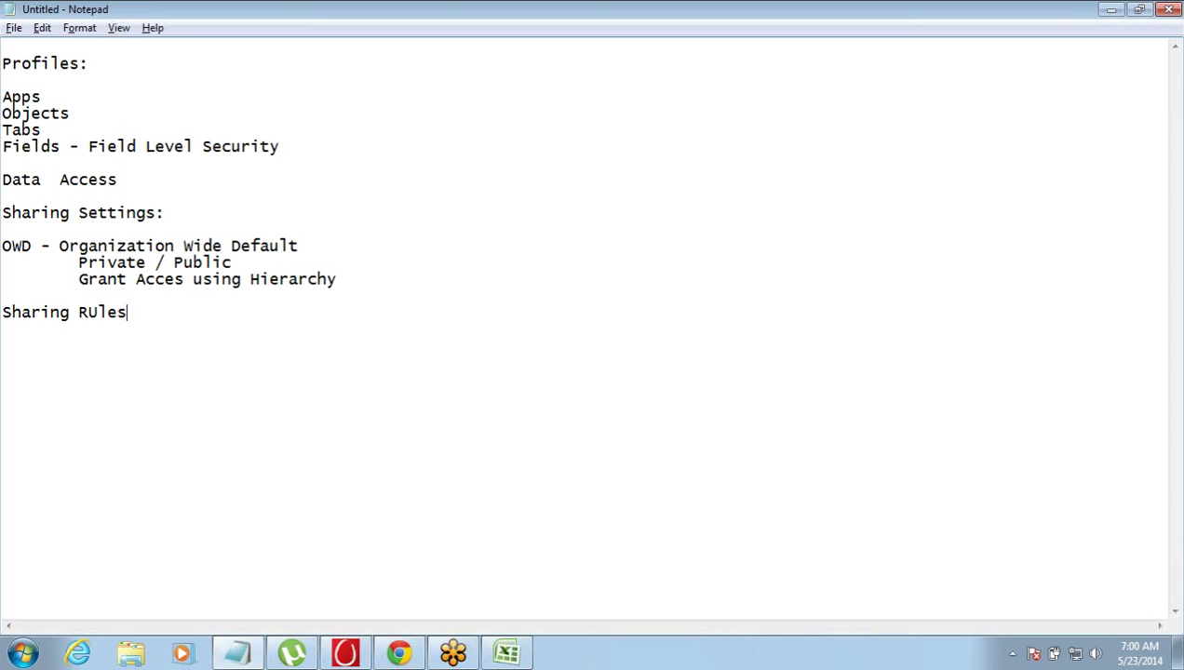
pyautogui.press('Left')
pyautogui.press('Left')
pyautogui.press('Left')
pyautogui.hotkey('shift', 'Left')
pyautogui.write('u')
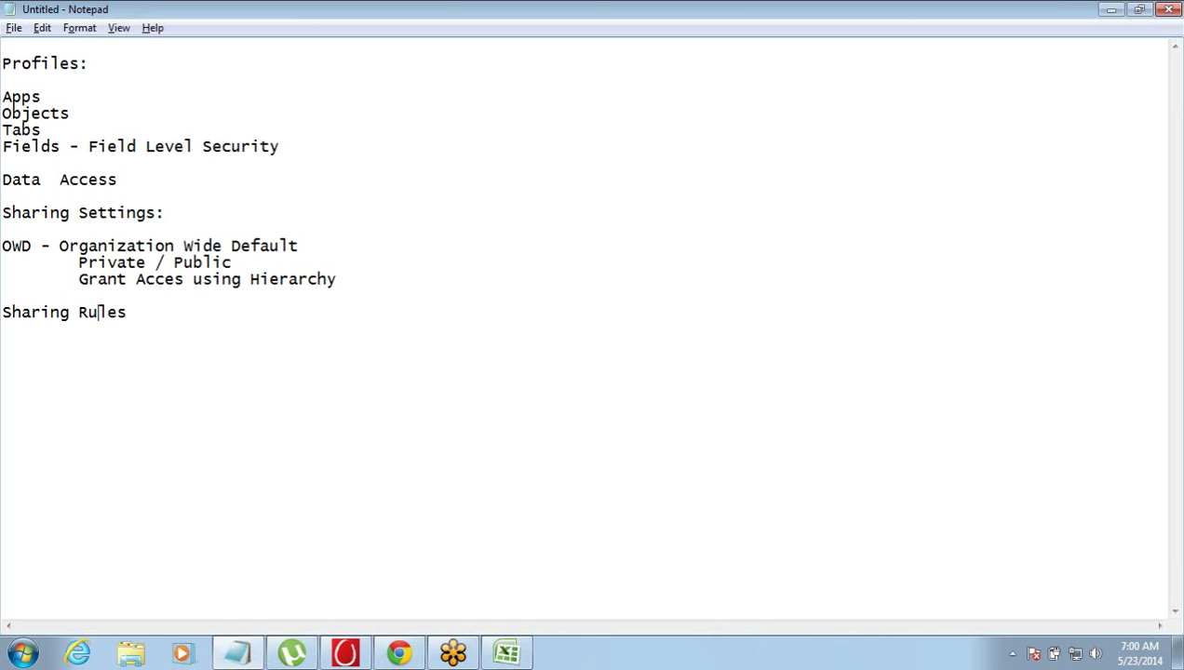
# Back in Salesforce Sharing Settings, highlight the Default Internal Access and Default External Access headings
pyautogui.click(398, 652)
pyautogui.moveTo(1178, 352); pyautogui.dragTo(1145, 237)
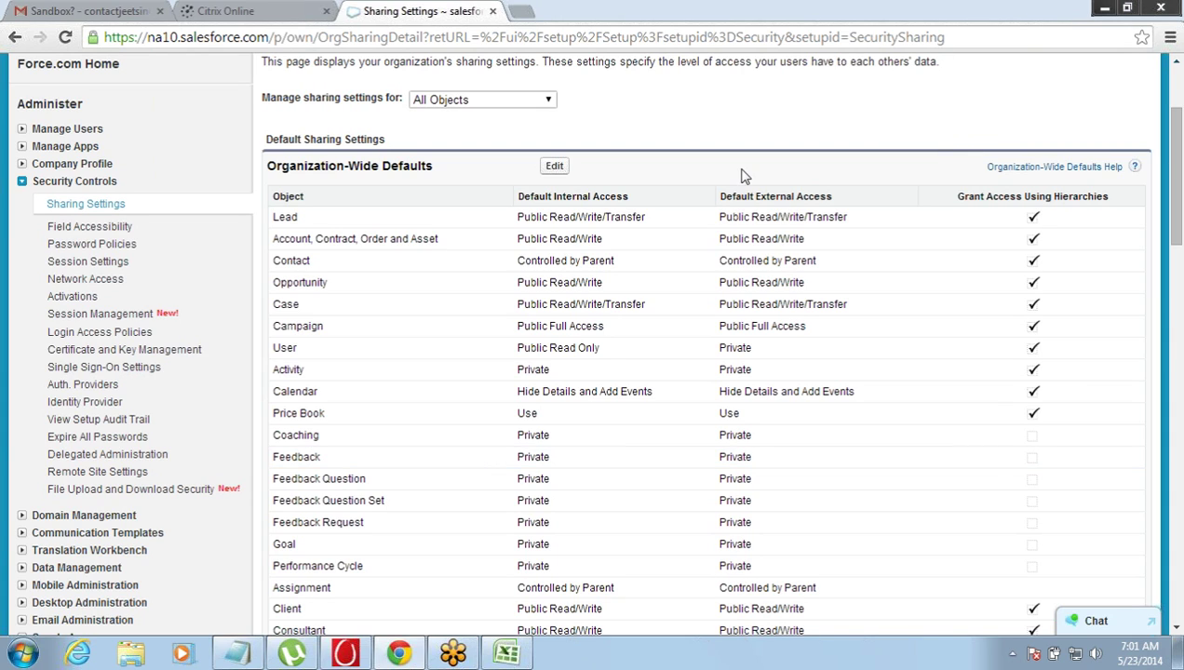
pyautogui.doubleClick(575, 196)
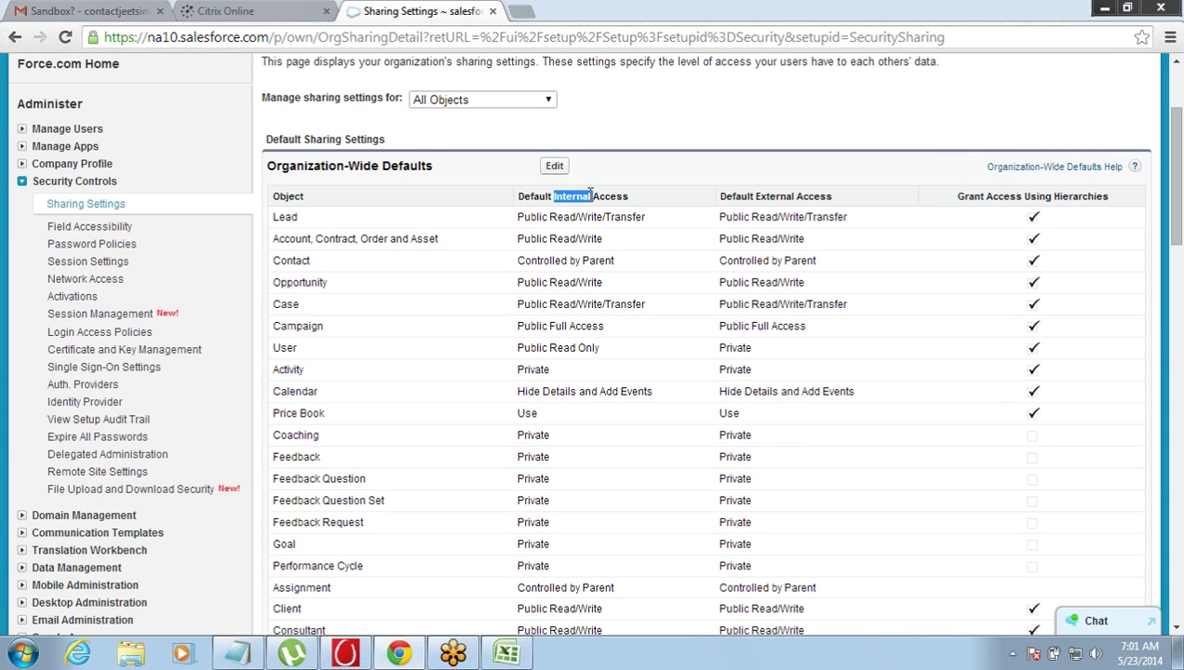
pyautogui.doubleClick(737, 197)
pyautogui.moveTo(523, 196); pyautogui.dragTo(618, 201)
pyautogui.moveTo(722, 196); pyautogui.dragTo(835, 210)
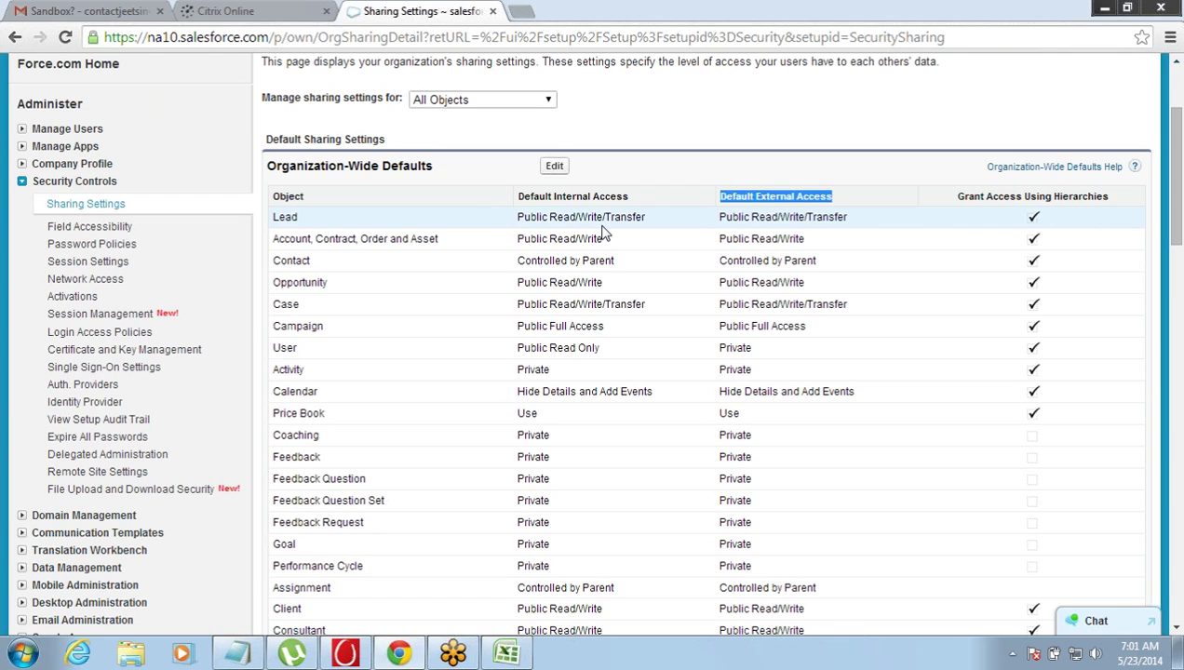
pyautogui.moveTo(519, 197); pyautogui.dragTo(638, 201)
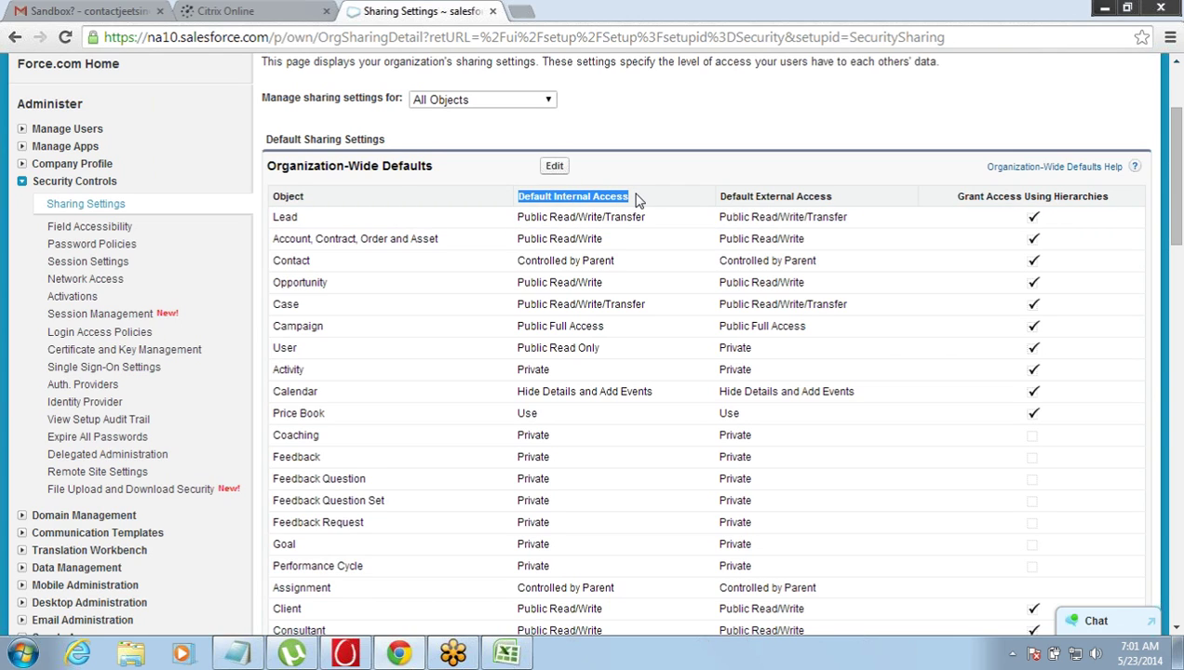